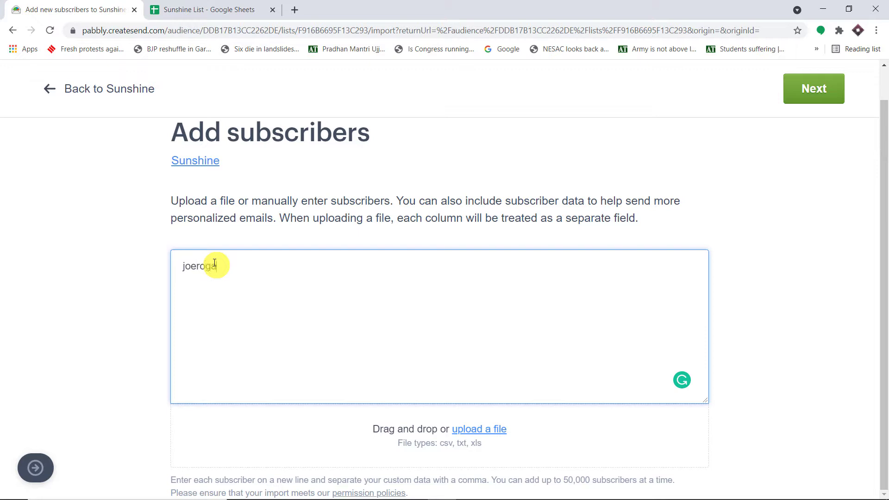
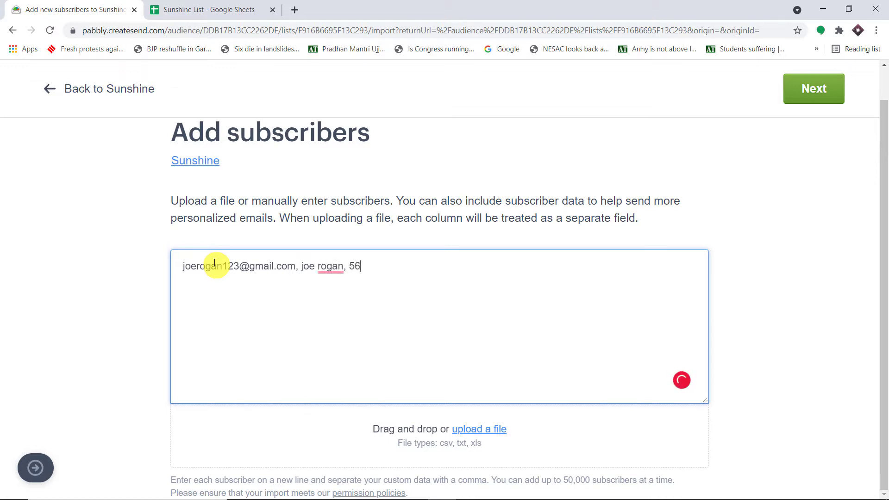
# Step: Enter one subscriber line with the subscriber's email, full name and age 56, and submit it
pyautogui.click(812, 94)
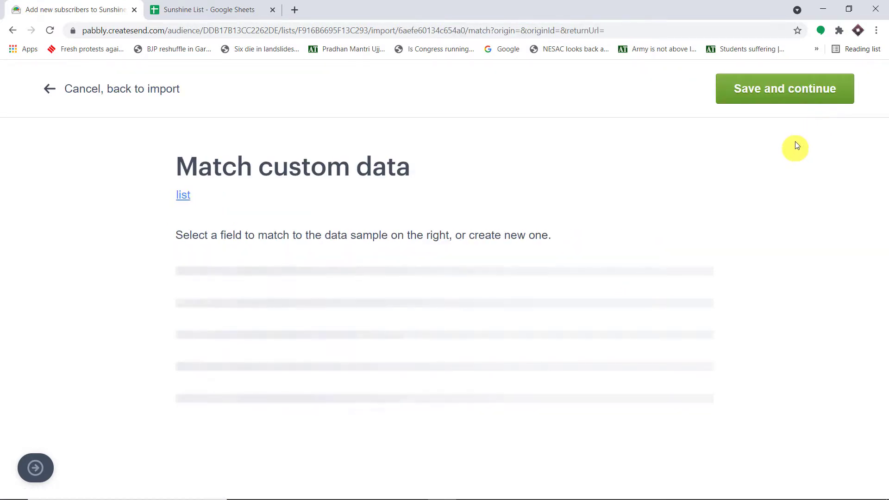
# Step: Map column 2 to Full name and column 3 to Age, then save and import
pyautogui.scroll(-3, 787, 149)
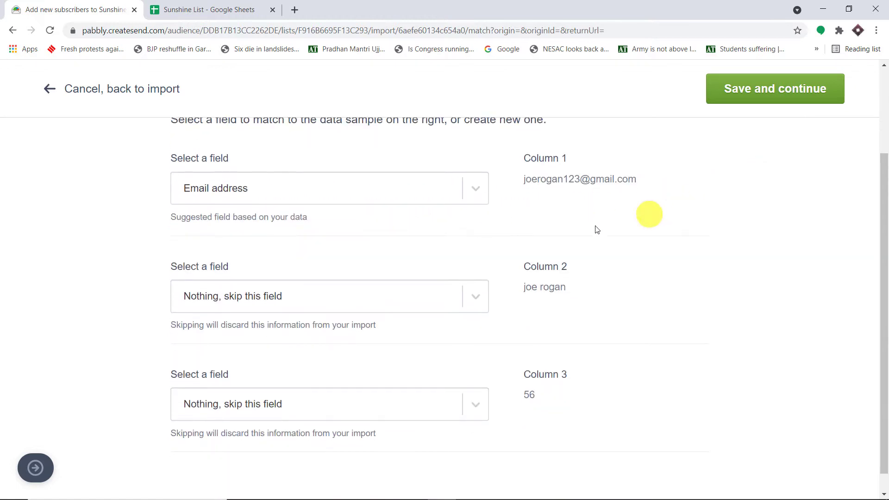
pyautogui.scroll(-1, 398, 256)
pyautogui.click(463, 279)
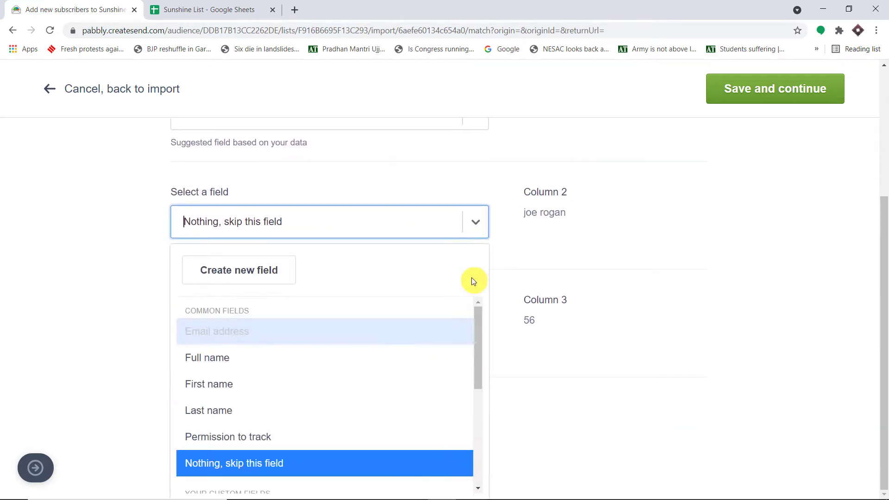
pyautogui.click(284, 359)
pyautogui.click(480, 373)
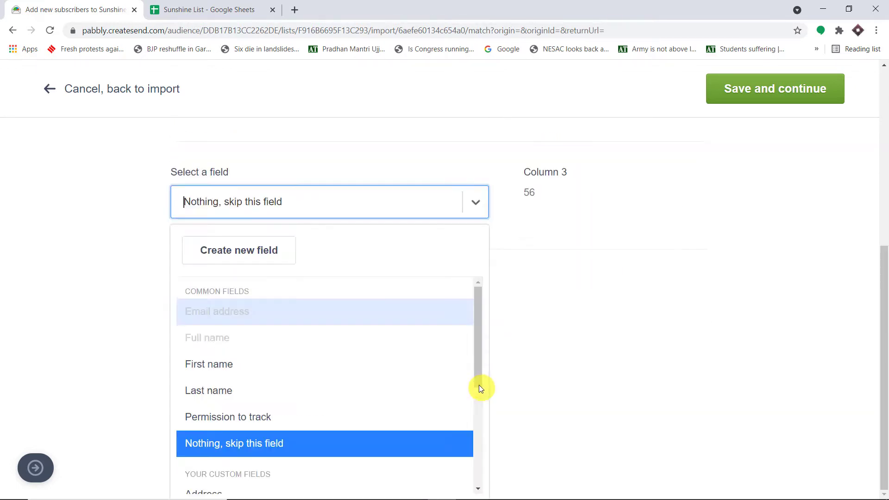
pyautogui.scroll(-3, 411, 397)
pyautogui.click(249, 405)
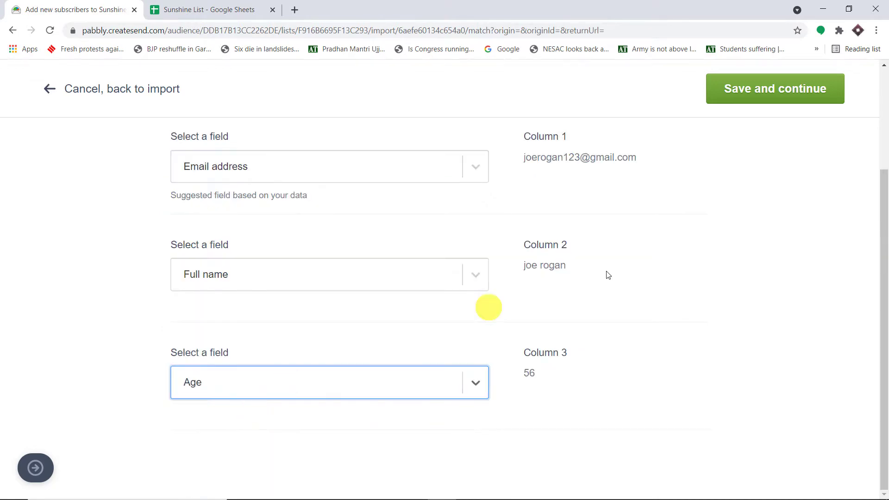
pyautogui.click(773, 95)
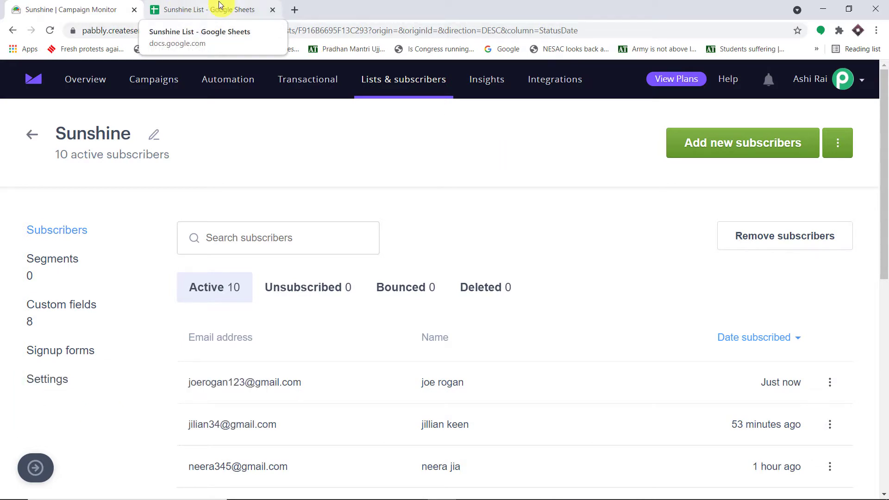
# Step: In the Sunshine List sheet, widen columns C and B so full emails show
pyautogui.click(193, 5)
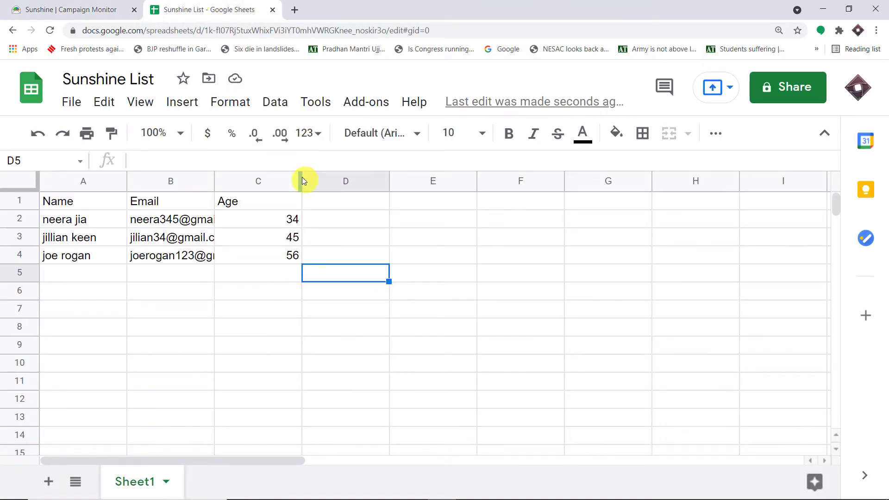
pyautogui.moveTo(302, 181); pyautogui.dragTo(389, 187)
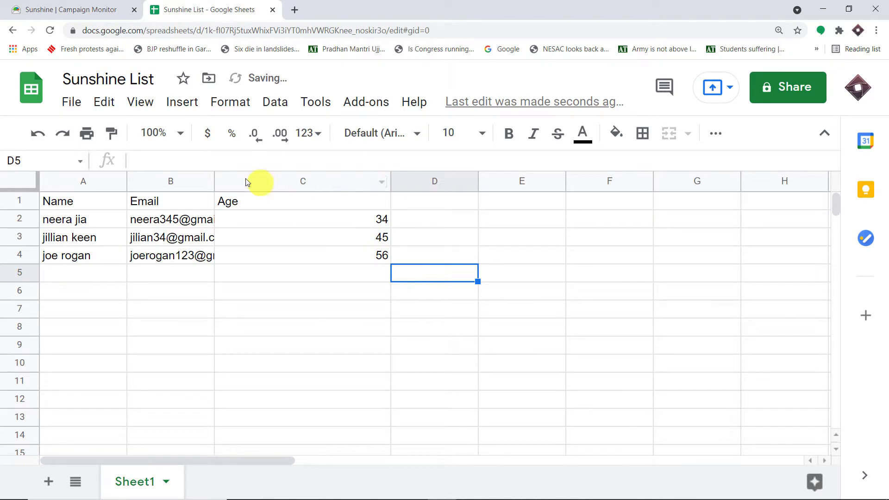
pyautogui.moveTo(211, 179); pyautogui.dragTo(298, 179)
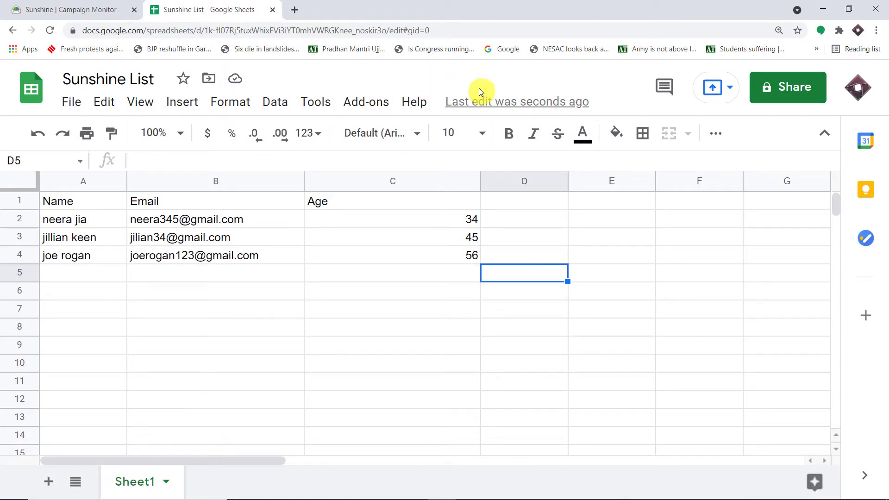
# Step: Go to pabbly.com in a new tab, sign in, and open Pabbly Connect
pyautogui.click(298, 9)
pyautogui.write('pabbly.com')
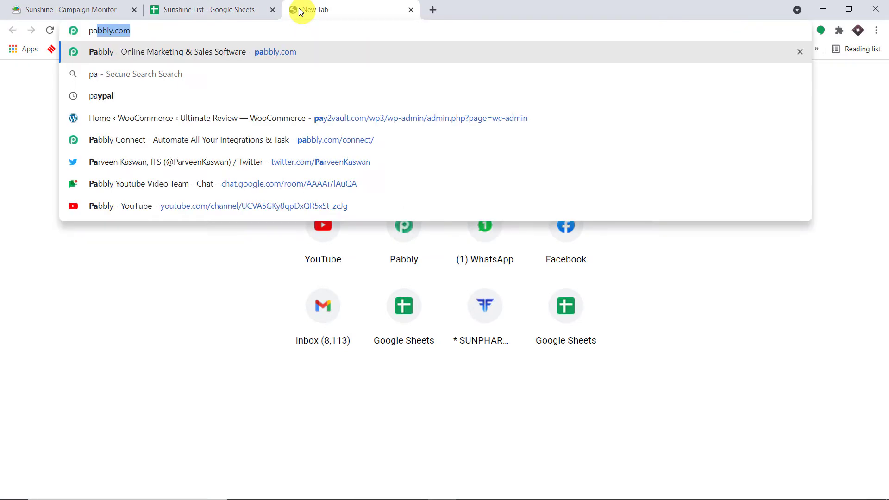
pyautogui.press('Return')
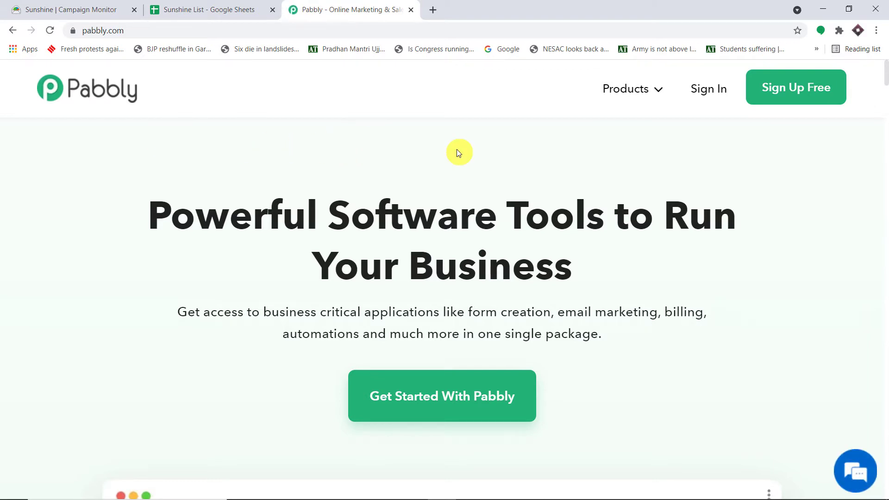
pyautogui.click(799, 97)
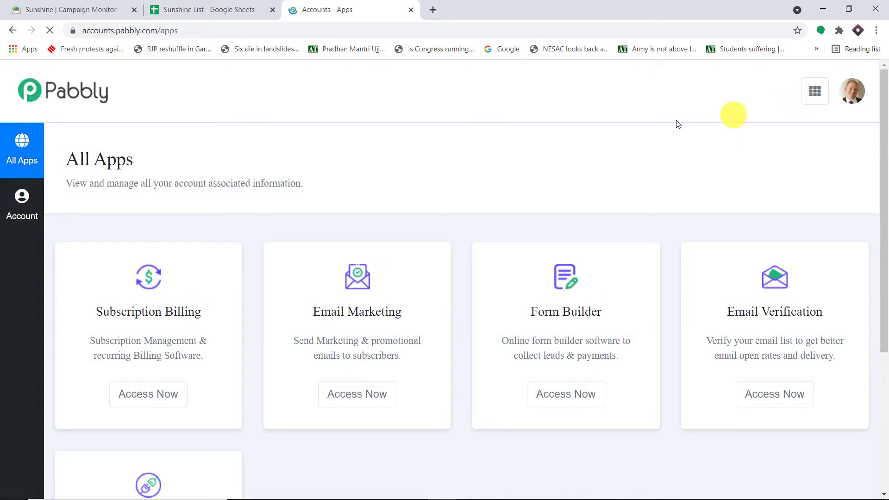
pyautogui.scroll(-5, 644, 148)
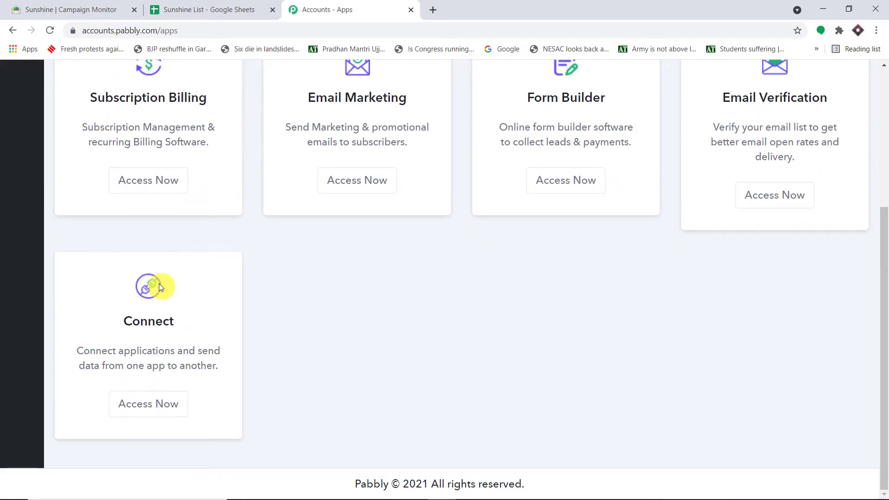
pyautogui.click(149, 403)
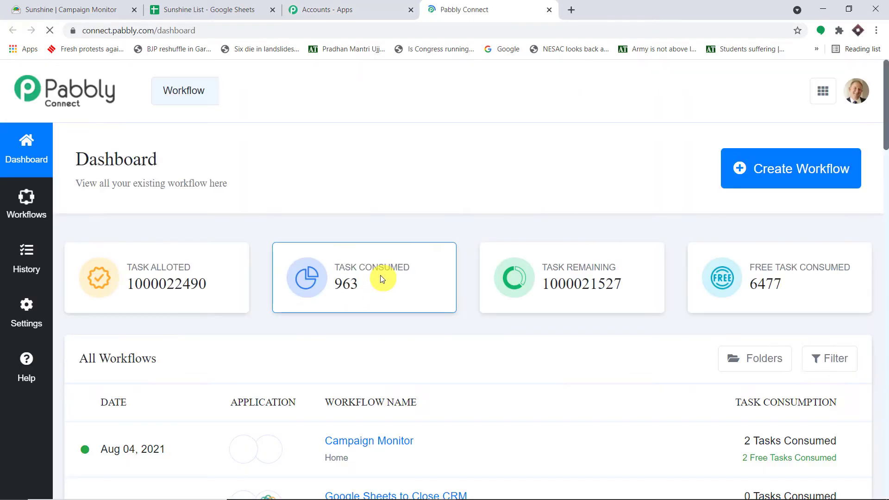
# Step: Create a new workflow named 'Campaign Monitor to Google Sheets'
pyautogui.click(811, 171)
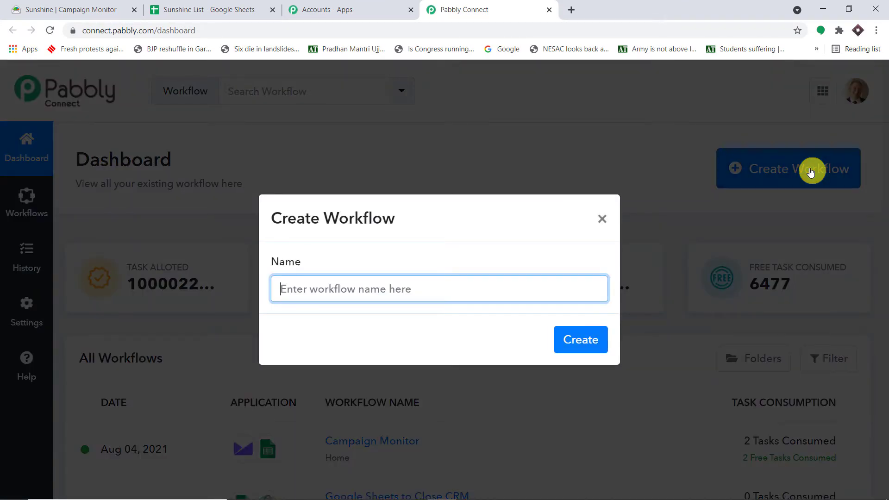
pyautogui.write('C')
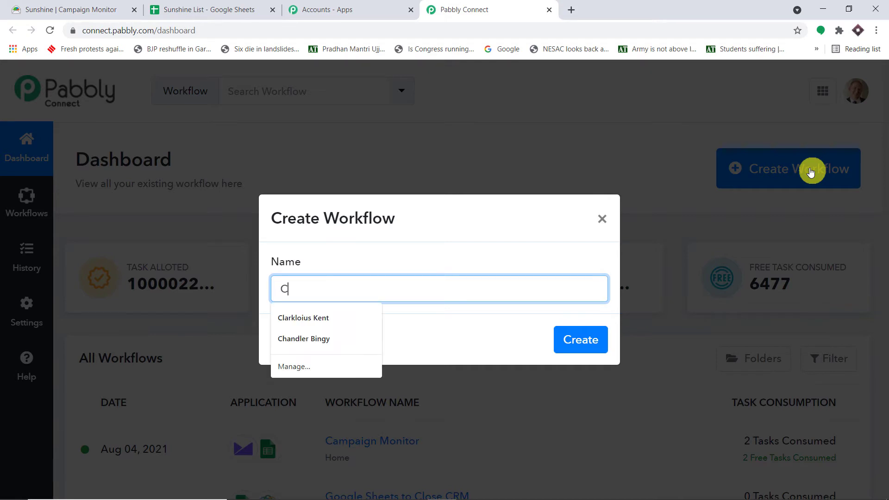
pyautogui.write('ampa')
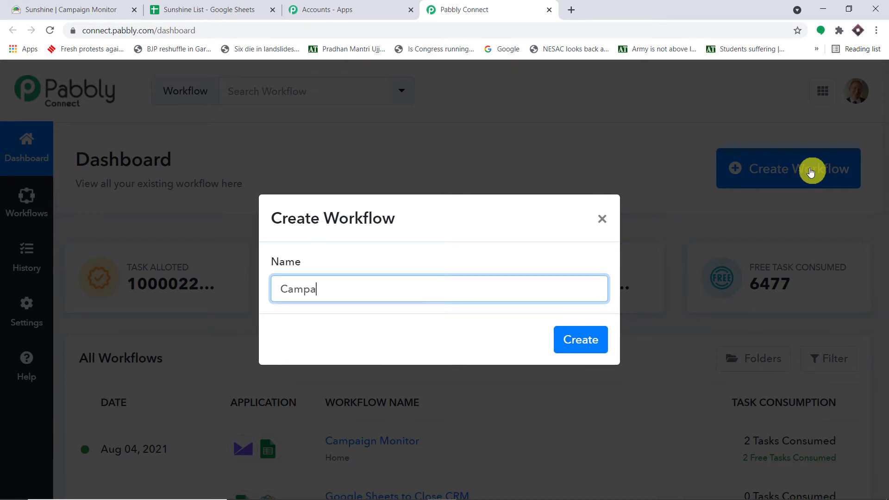
pyautogui.write('ig')
pyautogui.press('BackSpace')
pyautogui.write('gn Monitor to Google')
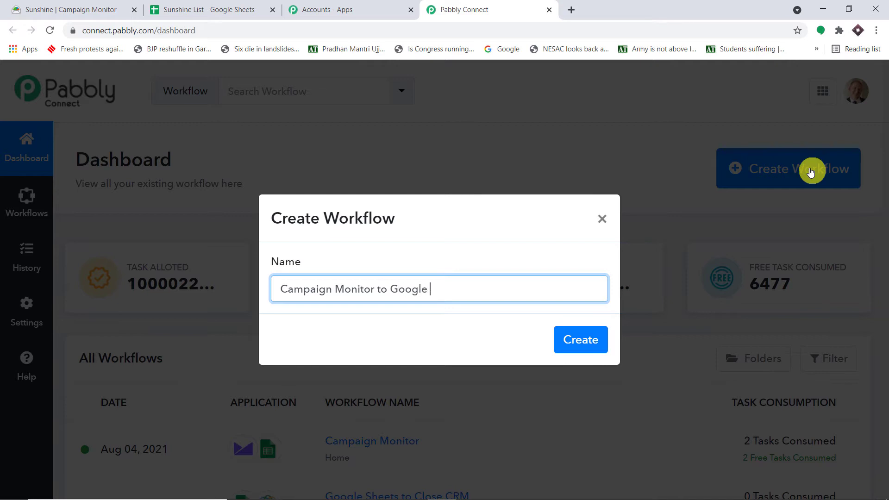
pyautogui.write(' Sheets')
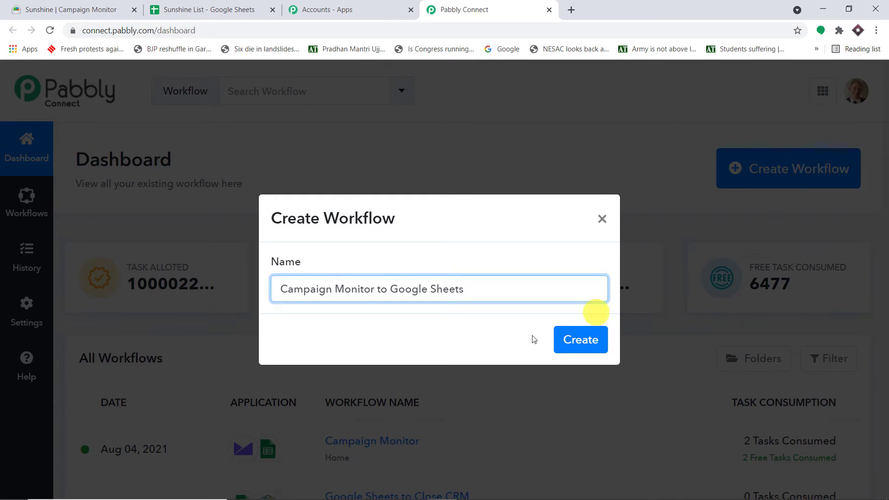
pyautogui.click(577, 340)
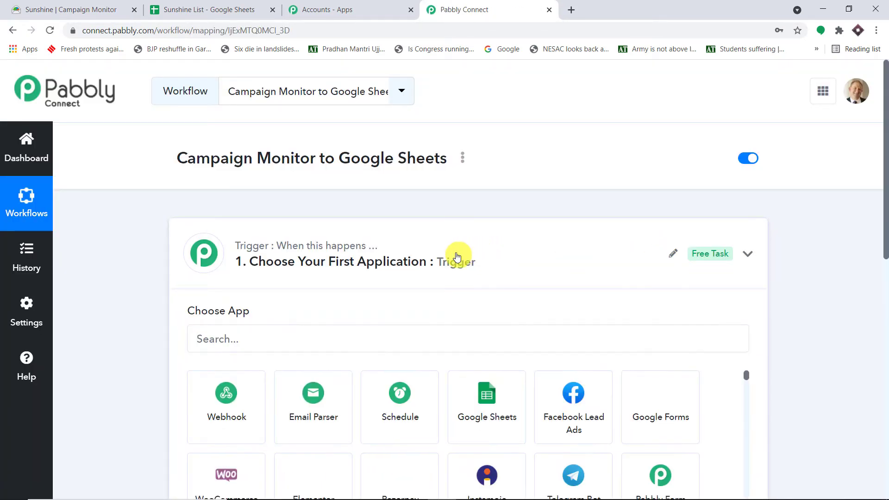
# Step: Choose Campaign Monitor as the workflow's trigger app
pyautogui.click(457, 257)
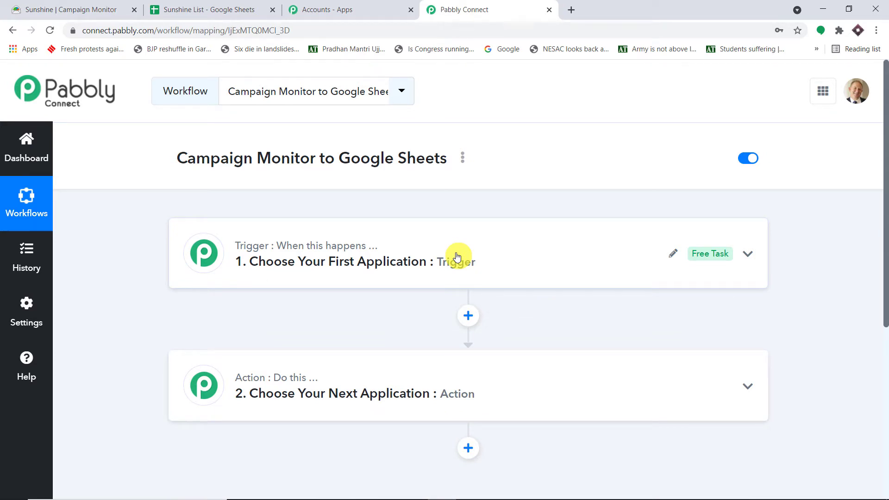
pyautogui.click(457, 260)
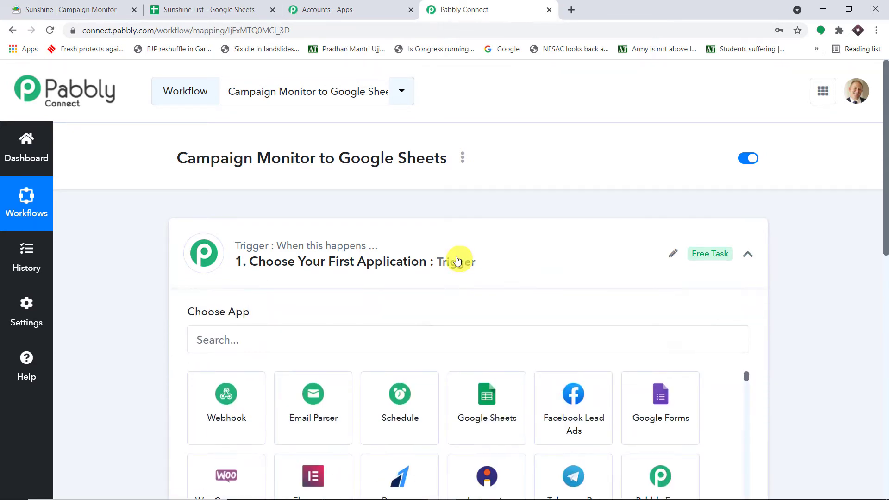
pyautogui.scroll(-2, 457, 260)
pyautogui.click(330, 222)
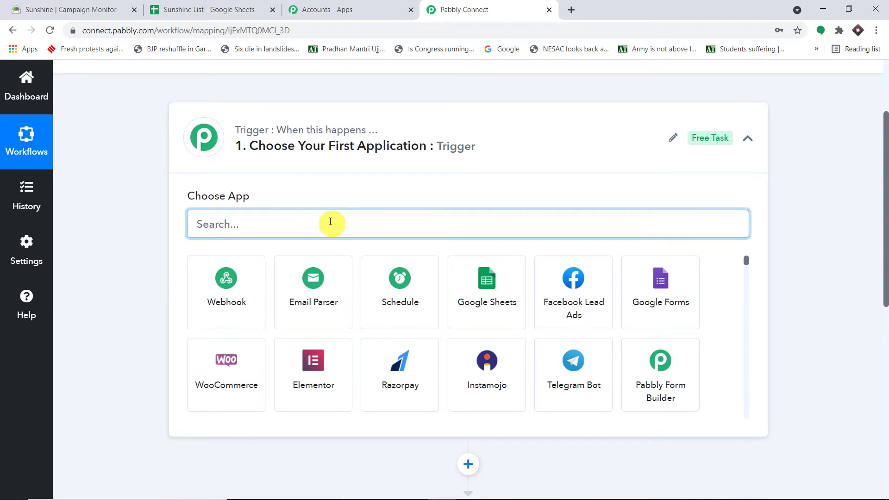
pyautogui.write('camp')
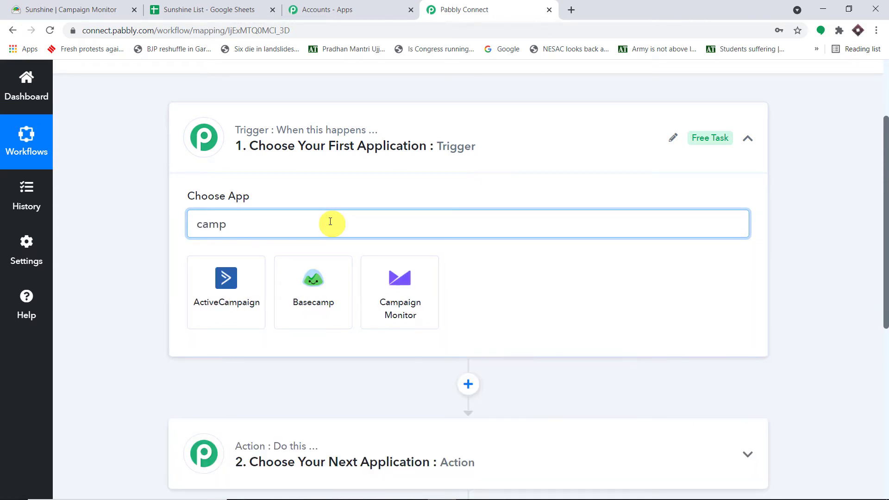
pyautogui.click(392, 282)
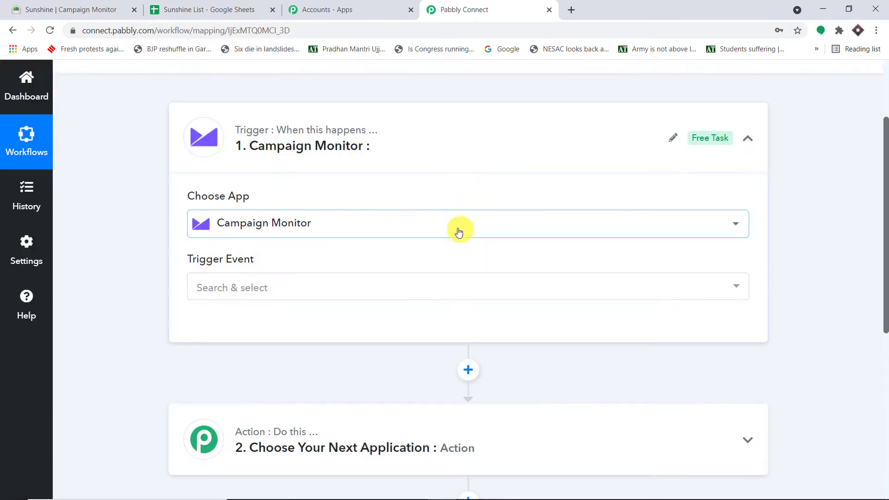
# Step: Set the trigger event to New Subscriber and start connecting the Campaign Monitor account
pyautogui.scroll(-1, 459, 230)
pyautogui.click(438, 231)
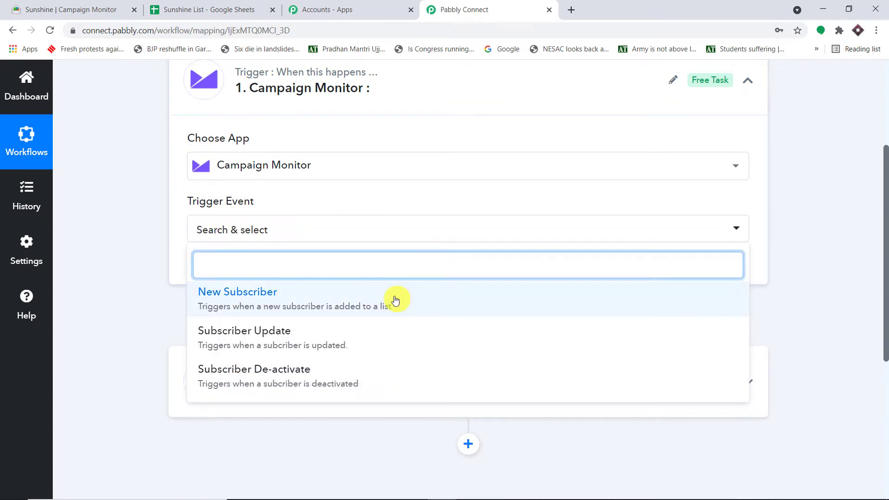
pyautogui.click(396, 301)
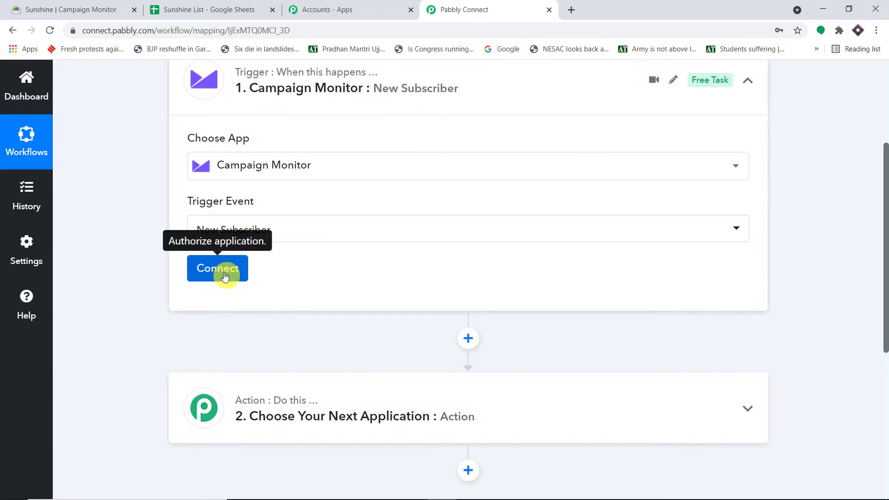
pyautogui.click(224, 273)
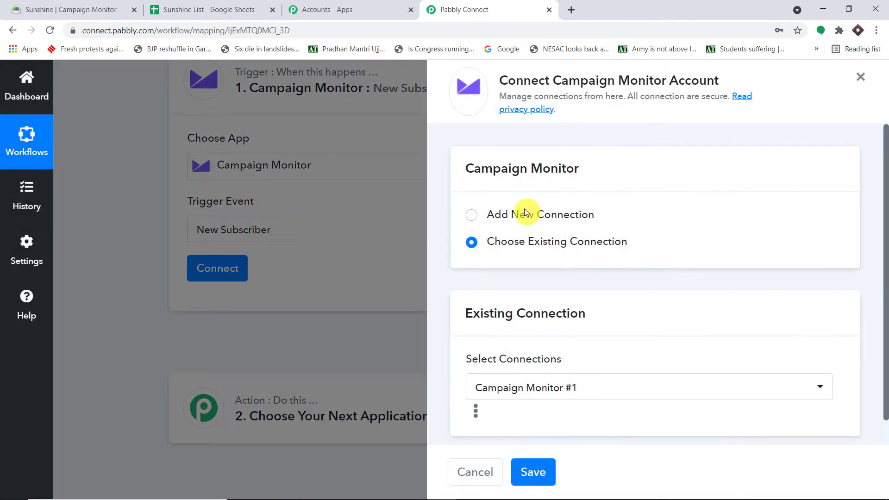
# Step: Add a new Campaign Monitor connection with the autofilled API Key and Password cleared
pyautogui.click(525, 213)
pyautogui.scroll(-3, 600, 222)
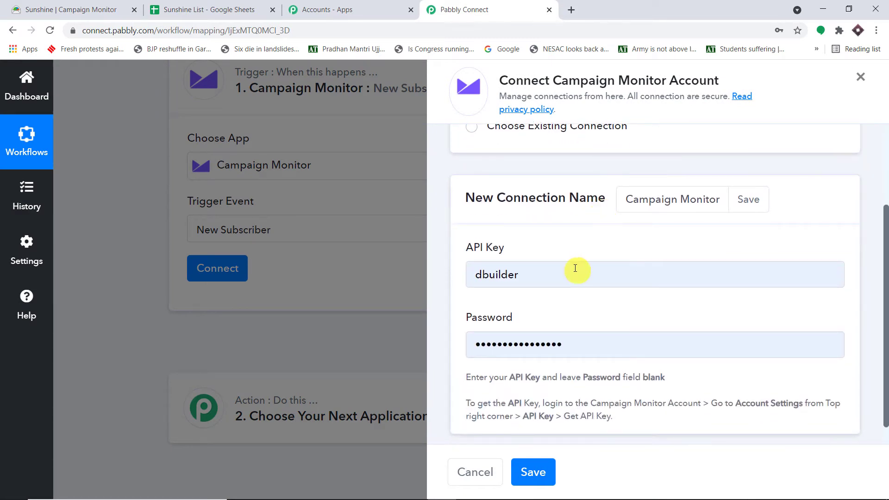
pyautogui.doubleClick(576, 269)
pyautogui.press('BackSpace')
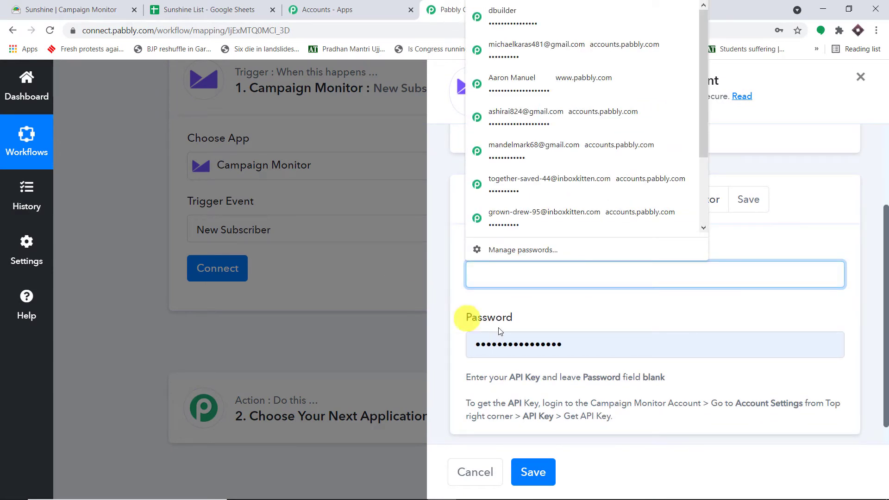
pyautogui.doubleClick(573, 346)
pyautogui.press('BackSpace')
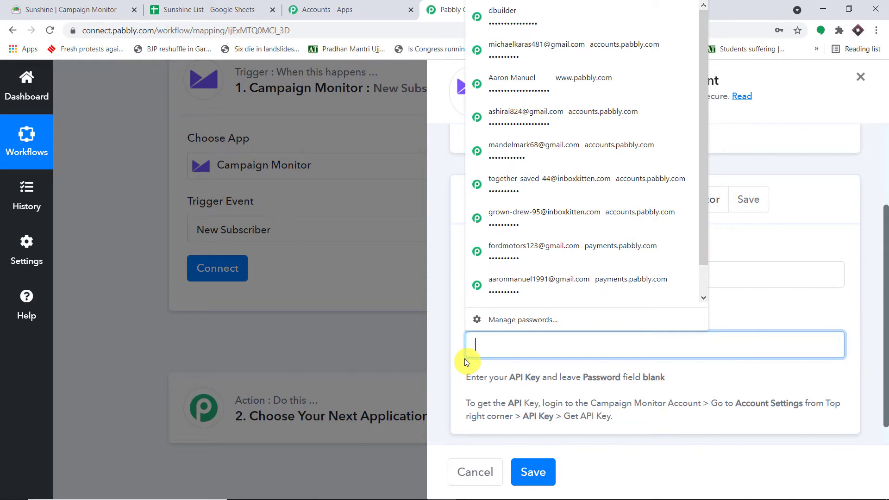
pyautogui.click(838, 160)
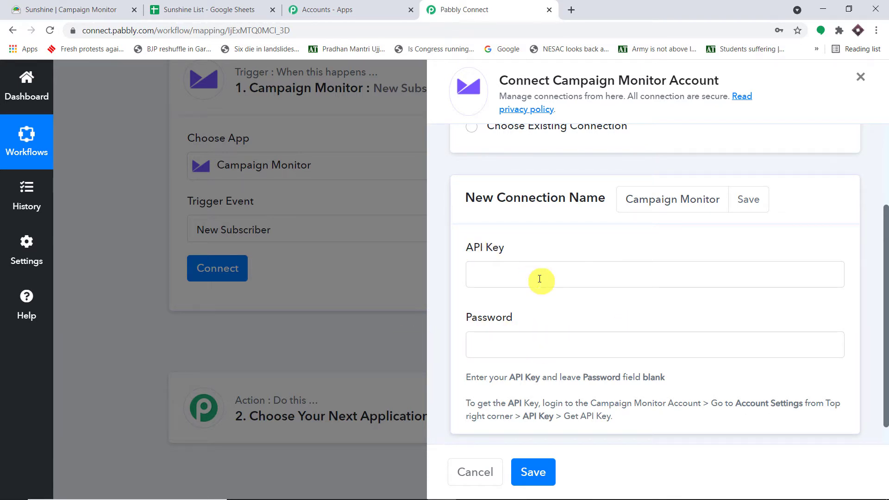
pyautogui.click(109, 7)
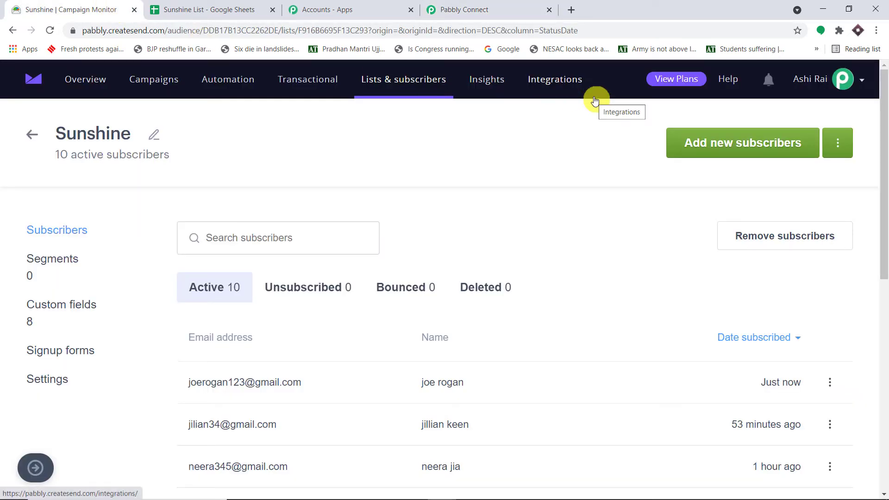
pyautogui.click(465, 10)
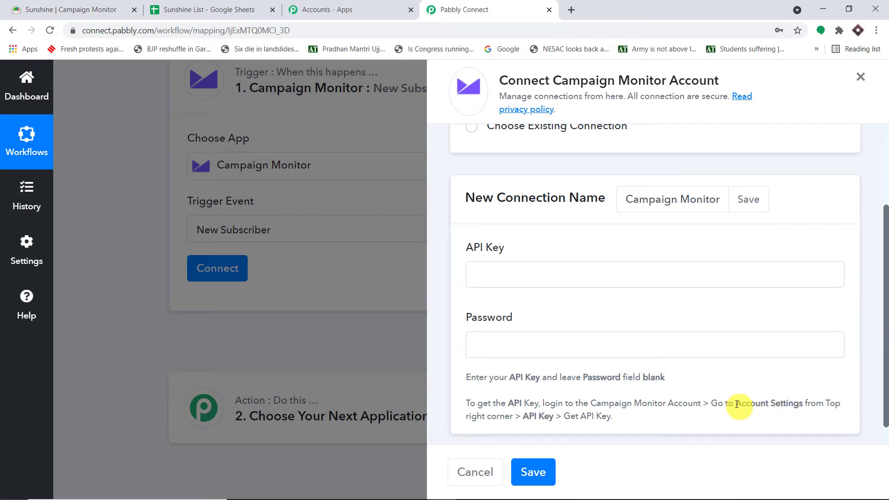
pyautogui.moveTo(724, 404); pyautogui.dragTo(846, 405)
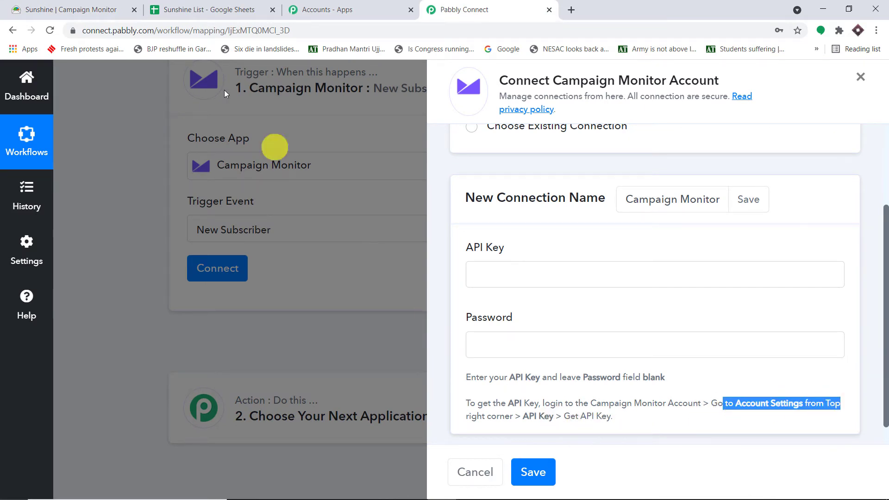
pyautogui.click(84, 9)
pyautogui.click(843, 80)
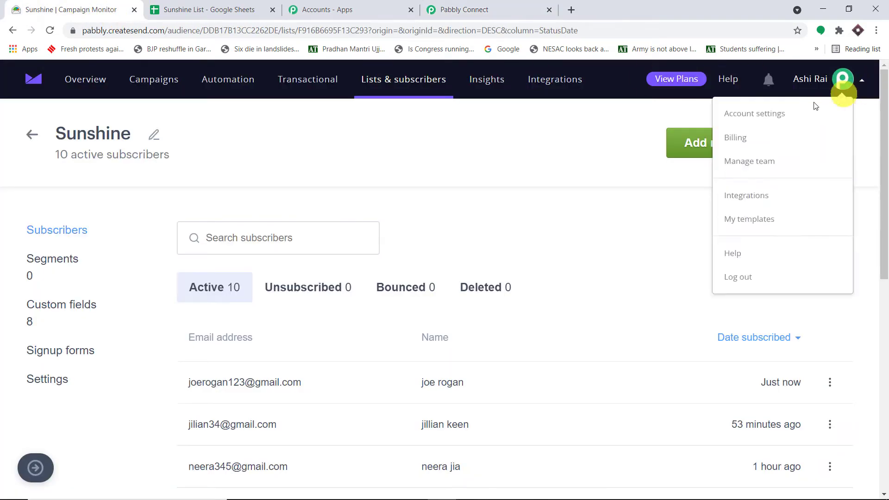
pyautogui.click(774, 122)
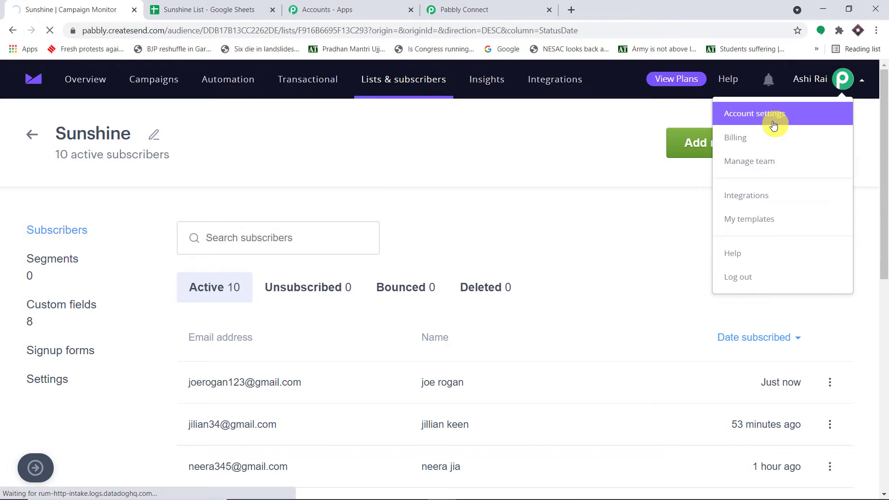
pyautogui.scroll(-5, 637, 207)
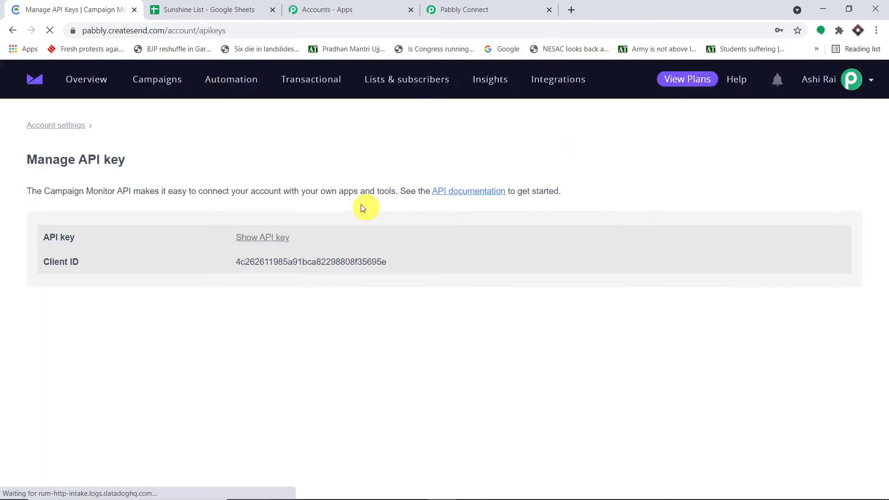
# Step: Request the Campaign Monitor API key and confirm it with the account password
pyautogui.click(264, 238)
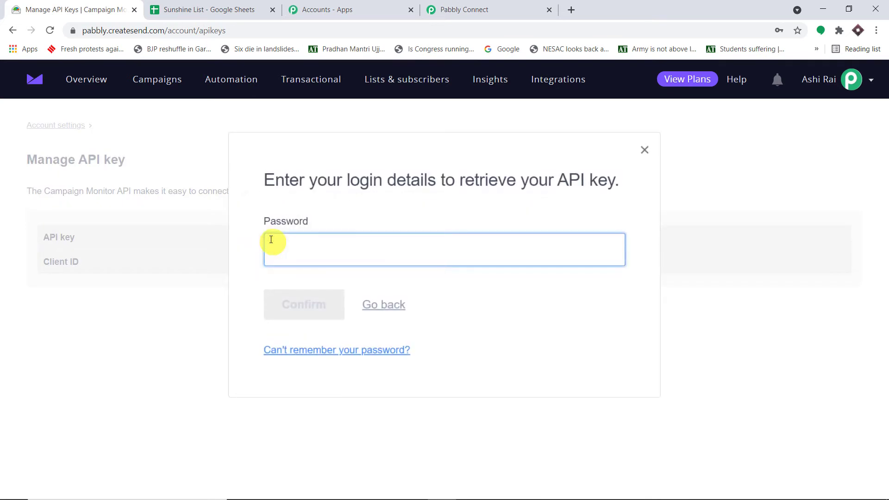
pyautogui.write('•')
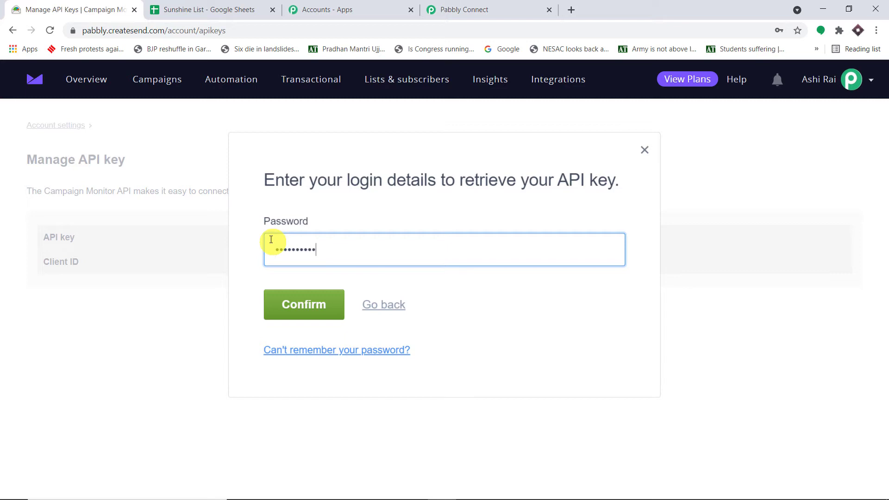
pyautogui.click(329, 315)
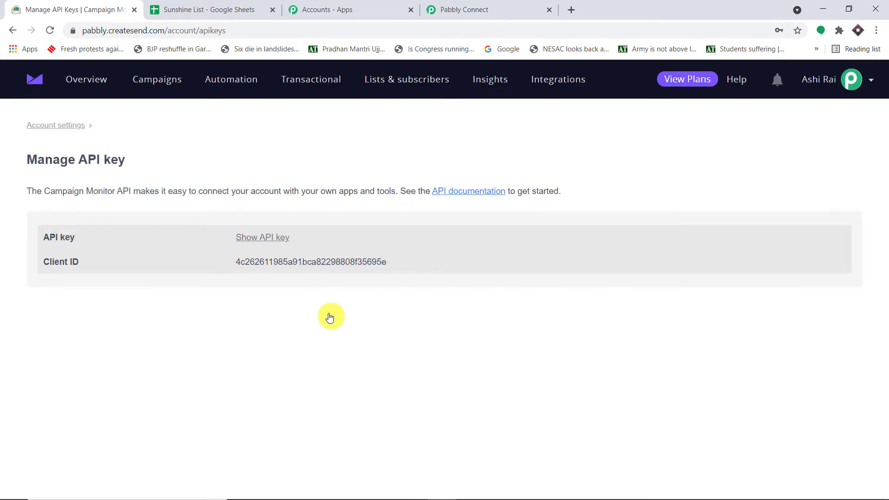
pyautogui.click(260, 238)
pyautogui.click(262, 241)
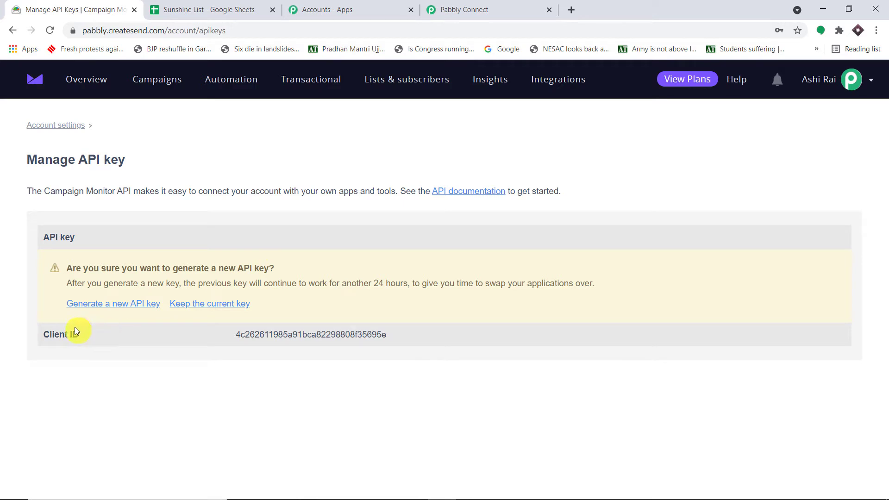
pyautogui.click(117, 308)
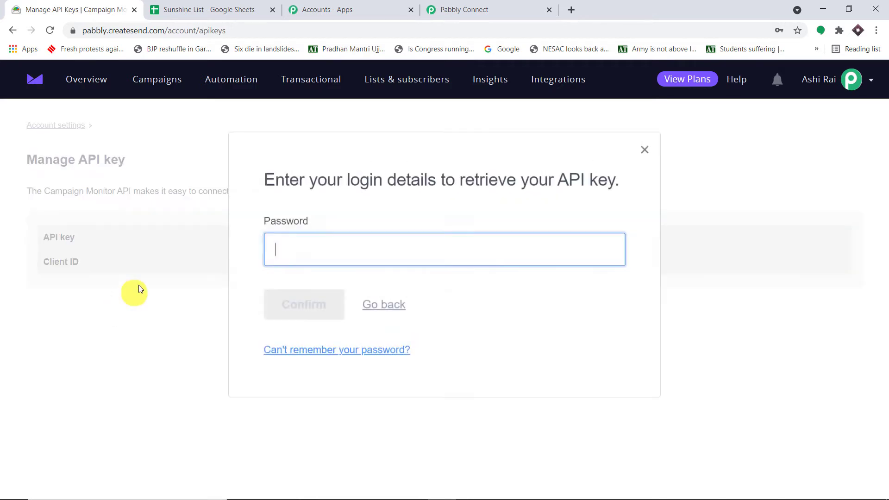
pyautogui.click(644, 154)
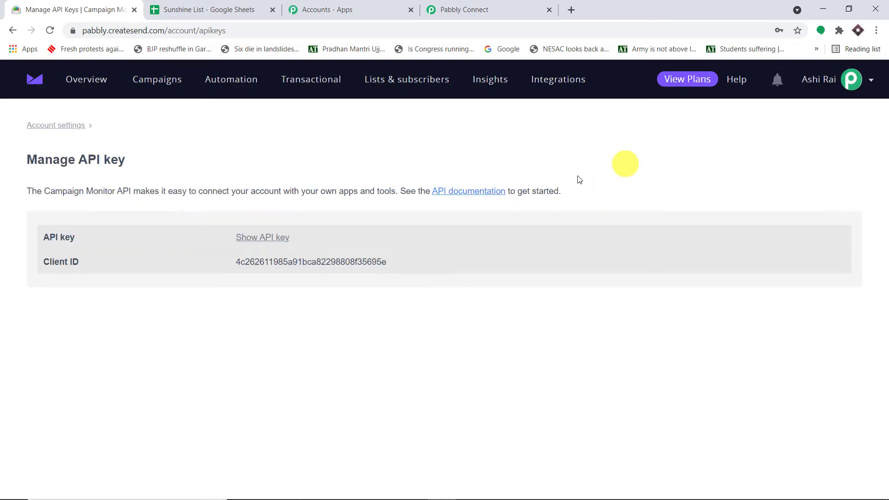
# Step: Reveal the full API key and copy it
pyautogui.click(258, 237)
pyautogui.tripleClick(389, 250)
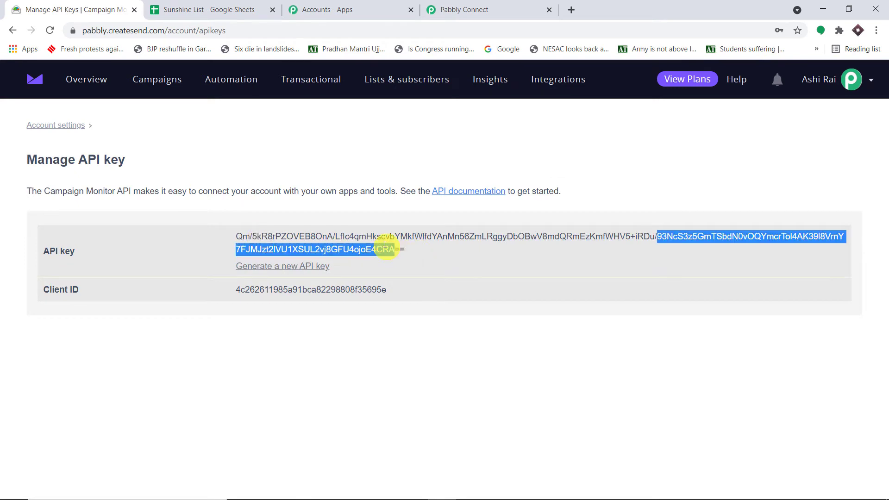
pyautogui.rightClick(392, 248)
pyautogui.click(400, 253)
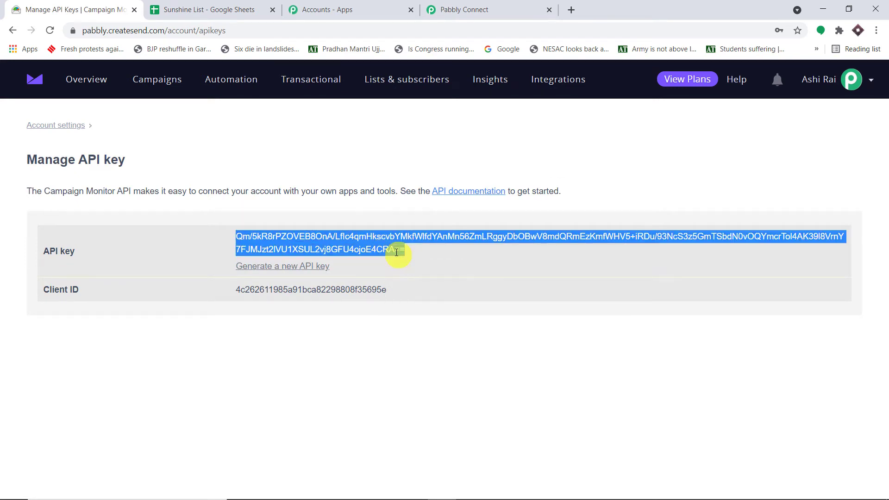
pyautogui.click(480, 9)
# Step: Paste the API key into the connection and save it, confirming client account and List ID ALPHA
pyautogui.click(554, 272)
pyautogui.rightClick(553, 272)
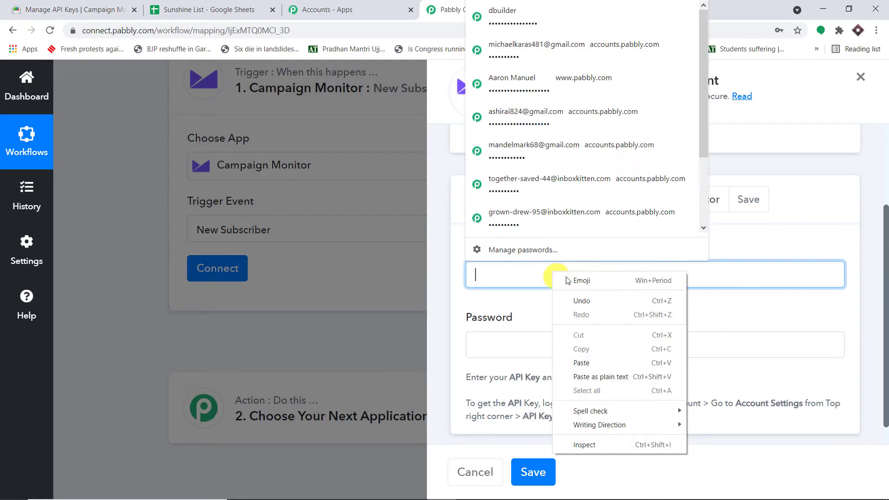
pyautogui.click(596, 363)
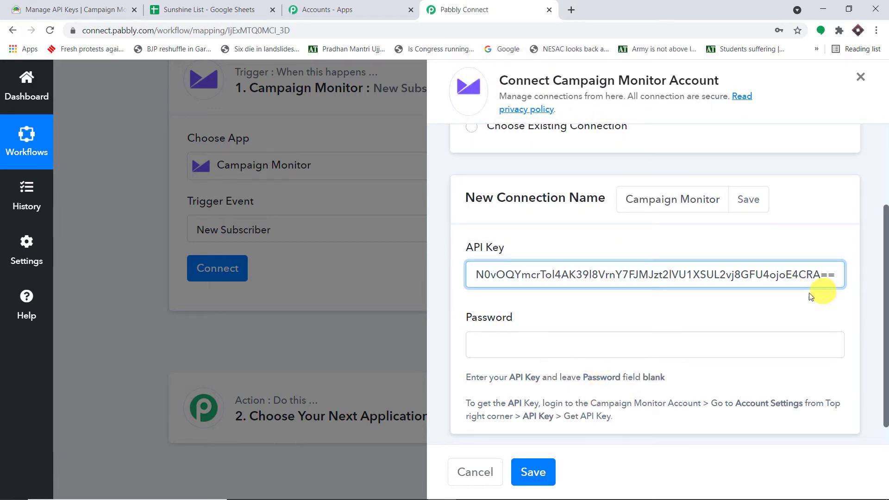
pyautogui.click(549, 473)
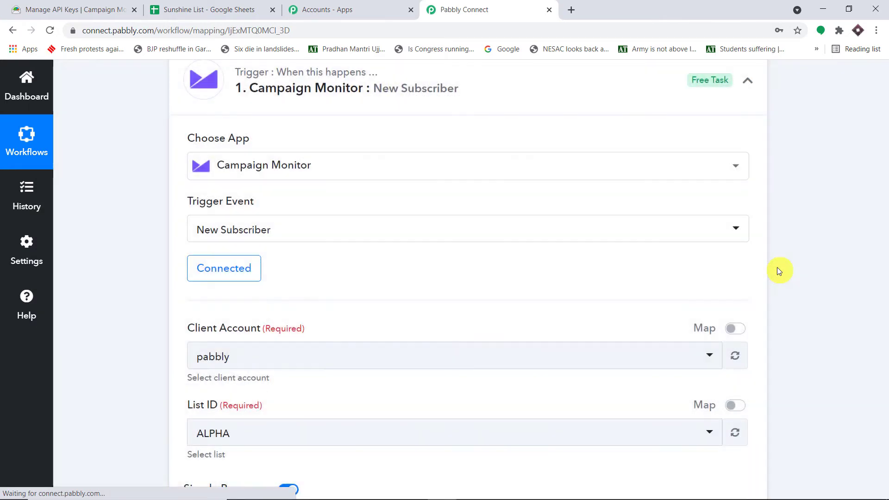
pyautogui.scroll(-3, 762, 227)
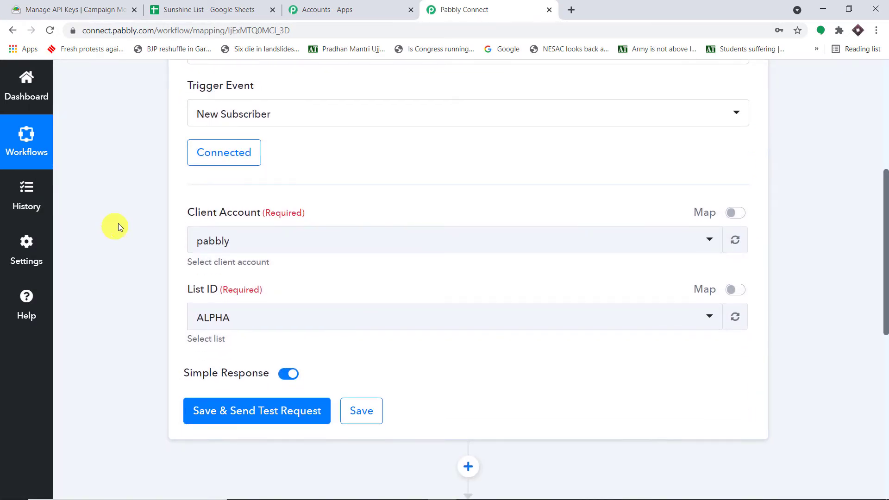
pyautogui.scroll(-1, 385, 232)
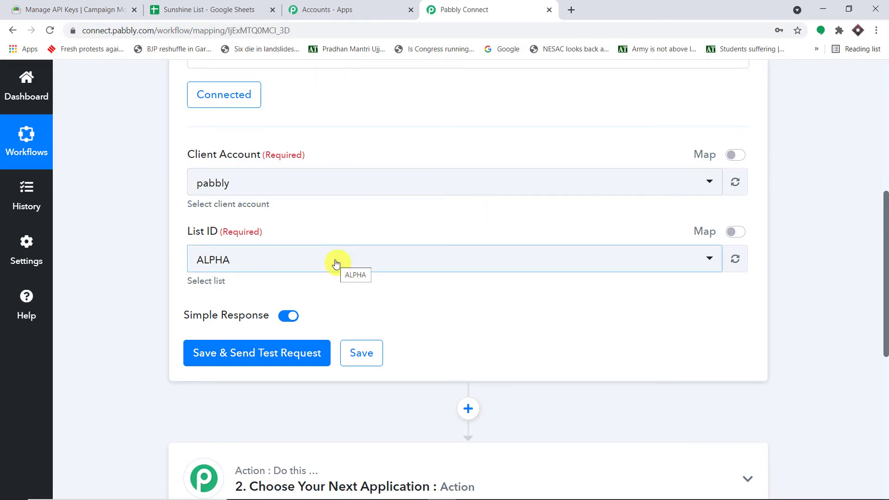
# Step: Check the Campaign Monitor account, then browse the trigger's available List ID options
pyautogui.click(37, 10)
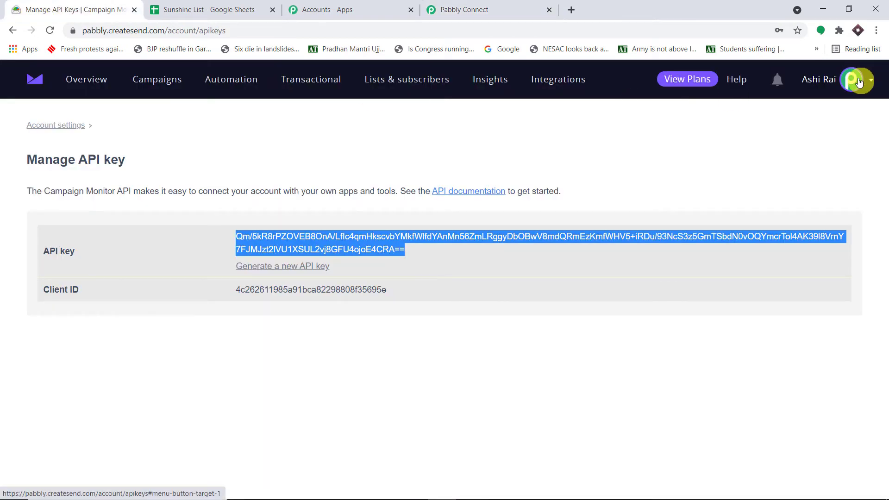
pyautogui.click(859, 82)
pyautogui.click(484, 13)
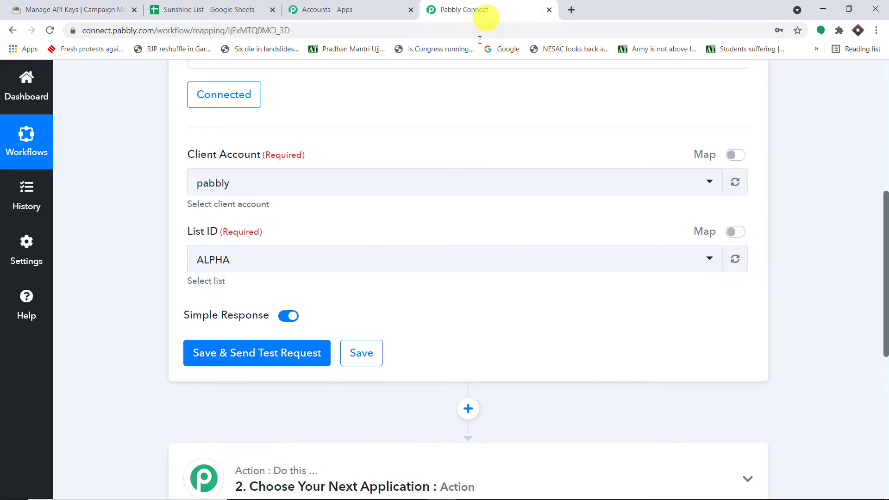
pyautogui.click(266, 262)
pyautogui.scroll(-3, 394, 375)
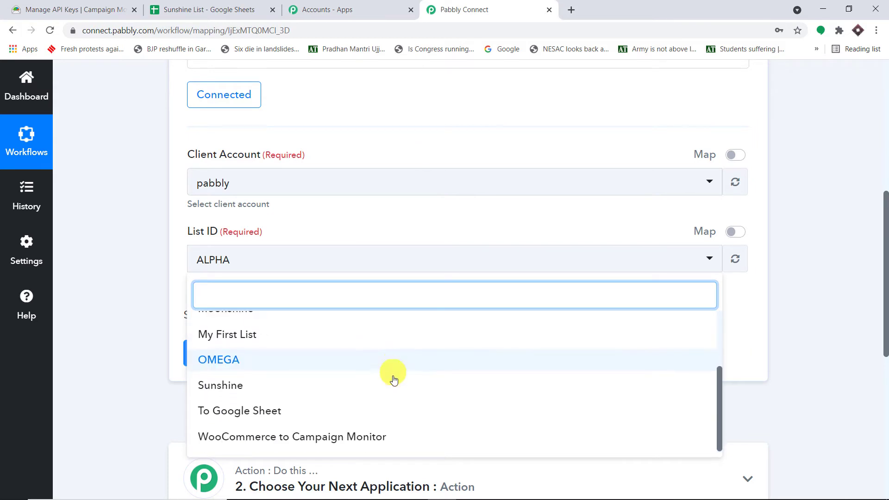
pyautogui.scroll(-2, 394, 380)
pyautogui.scroll(3, 398, 397)
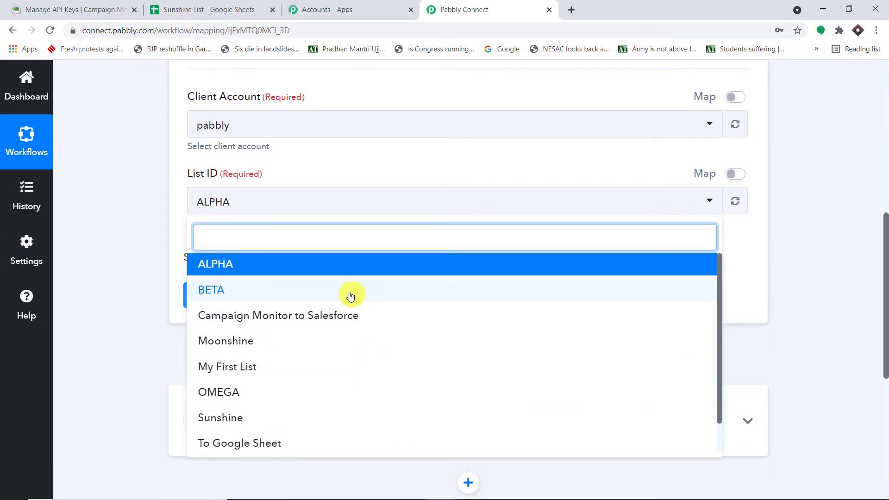
# Step: Compare with Campaign Monitor's Lists and subscribers page and choose Sunshine as the List ID
pyautogui.click(40, 9)
pyautogui.click(397, 81)
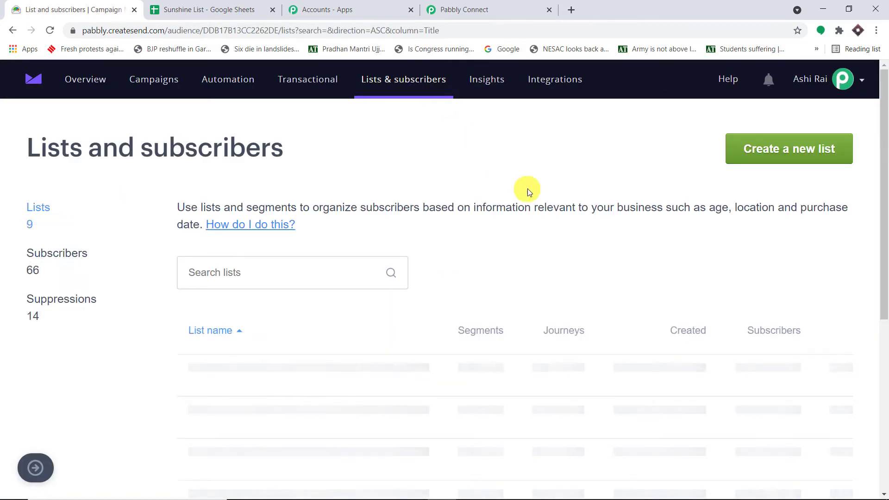
pyautogui.scroll(-4, 541, 187)
pyautogui.scroll(5, 531, 324)
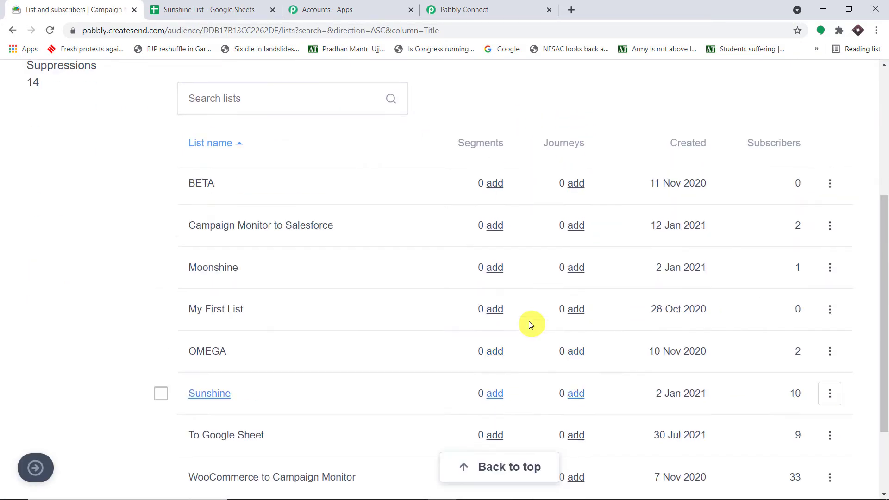
pyautogui.click(463, 8)
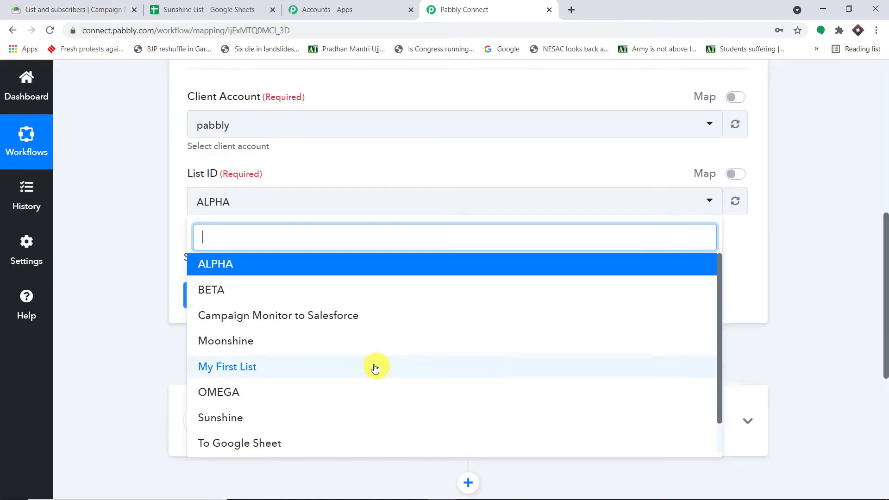
pyautogui.scroll(-1, 298, 403)
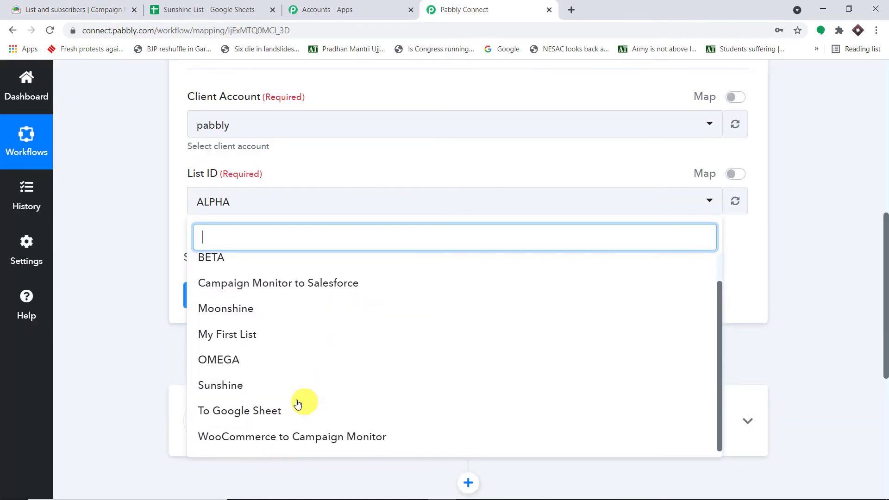
pyautogui.click(232, 393)
# Step: Open the Sunshine list's subscriber page in Campaign Monitor
pyautogui.click(28, 10)
pyautogui.scroll(-2, 423, 272)
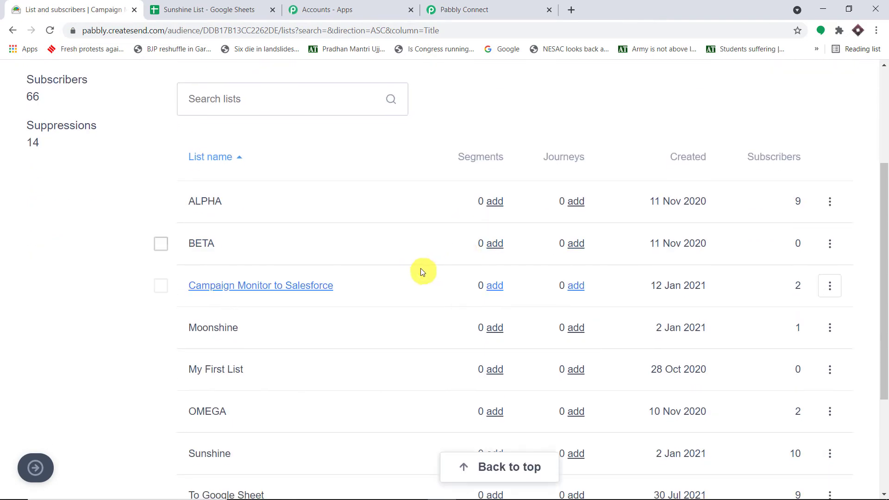
pyautogui.scroll(-3, 423, 273)
pyautogui.click(217, 341)
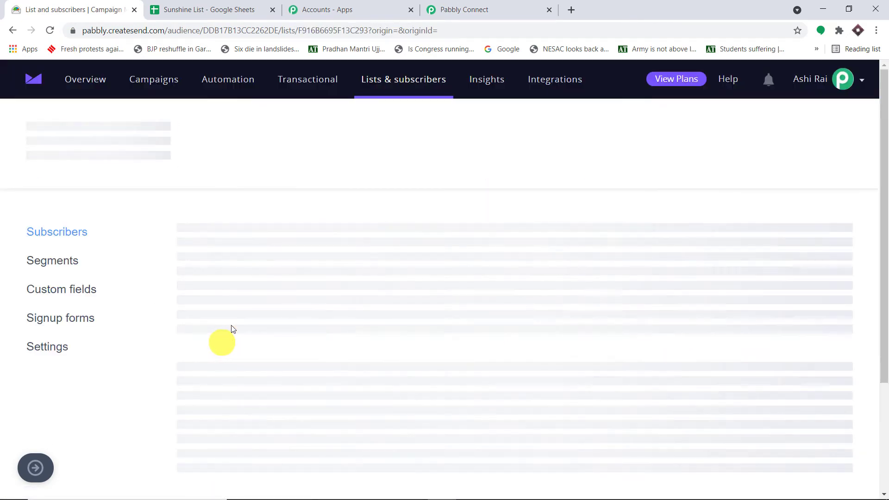
pyautogui.click(478, 7)
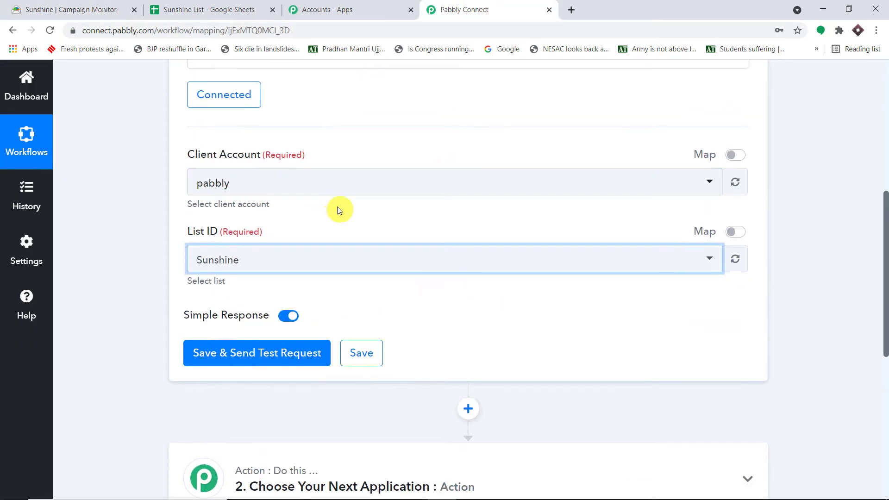
# Step: Save the Sunshine trigger with a test request, then start adding subscribers to Sunshine
pyautogui.click(273, 361)
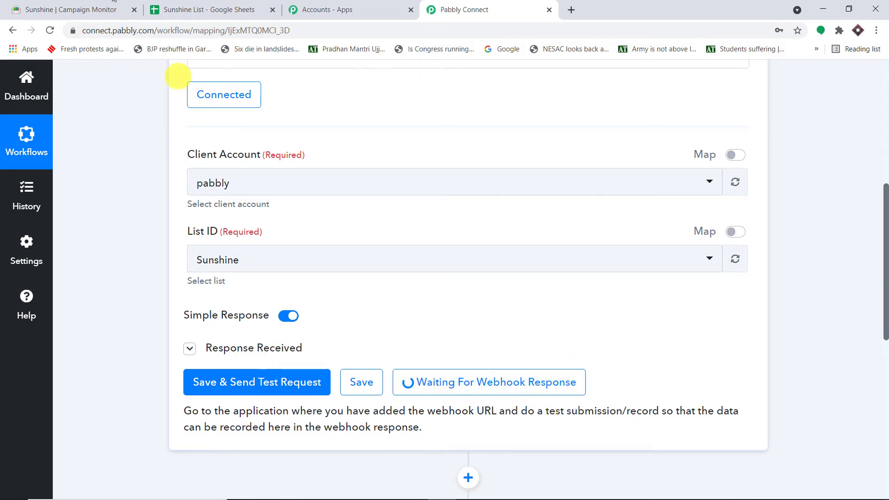
pyautogui.click(83, 10)
pyautogui.click(702, 151)
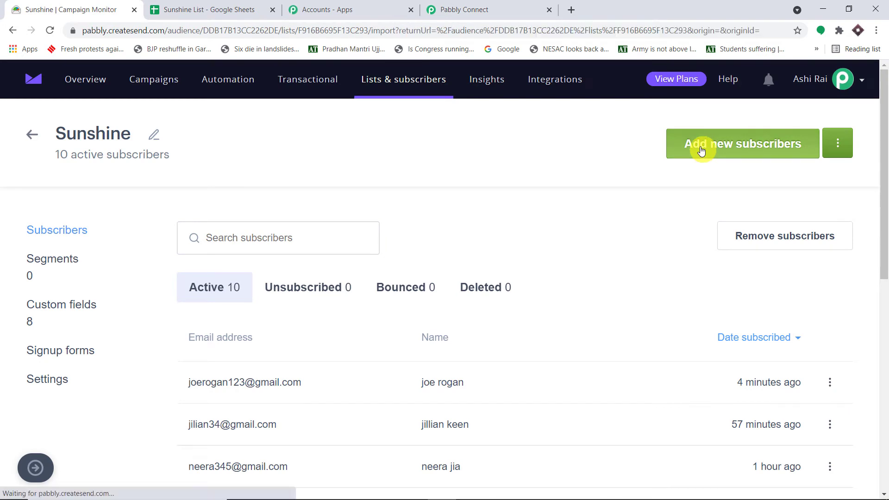
# Step: Enter a subscriber line with e-mail, full name and age 59, and upload it
pyautogui.click(224, 304)
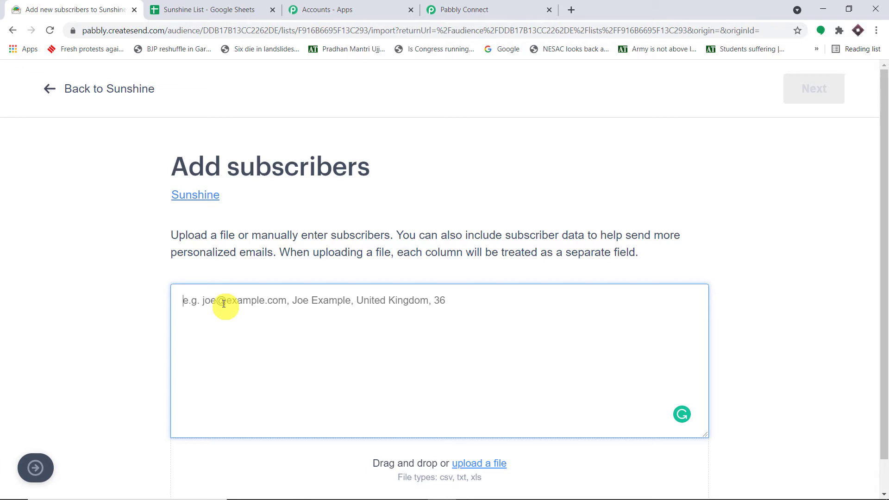
pyautogui.write('l')
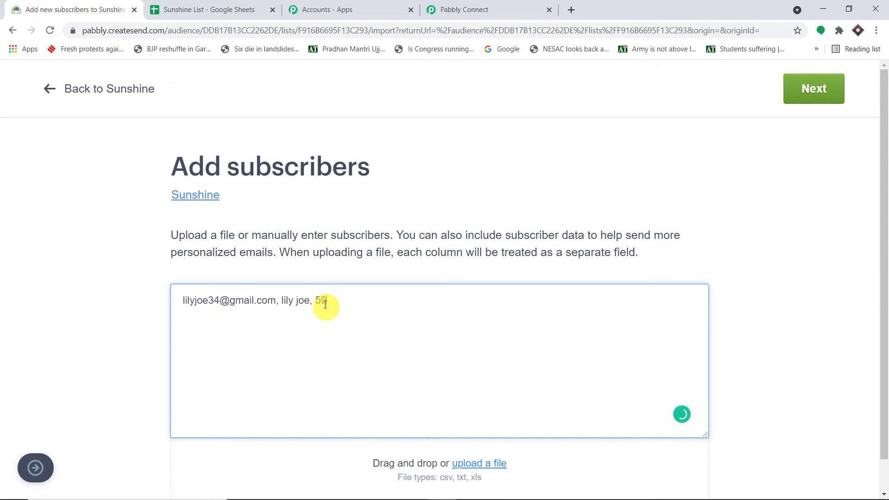
pyautogui.click(830, 95)
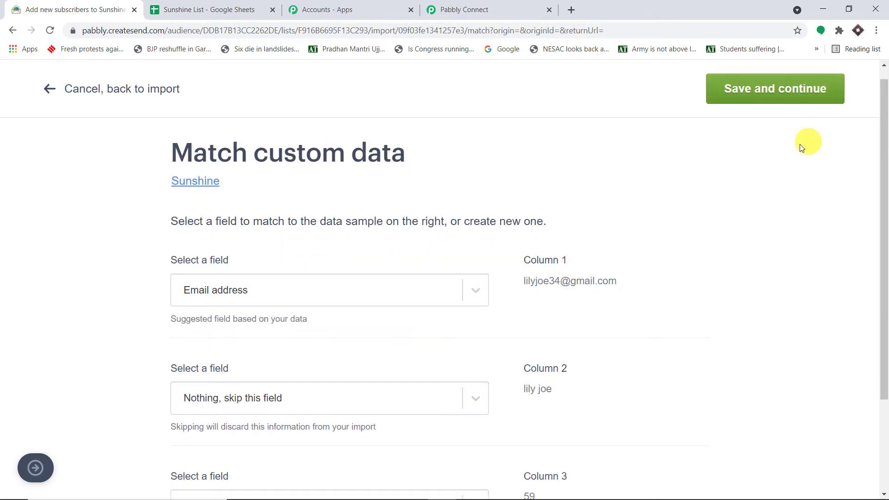
# Step: Match Column 2 to Full name and Column 3 to Age, then save to finish the import
pyautogui.scroll(-3, 785, 155)
pyautogui.click(466, 275)
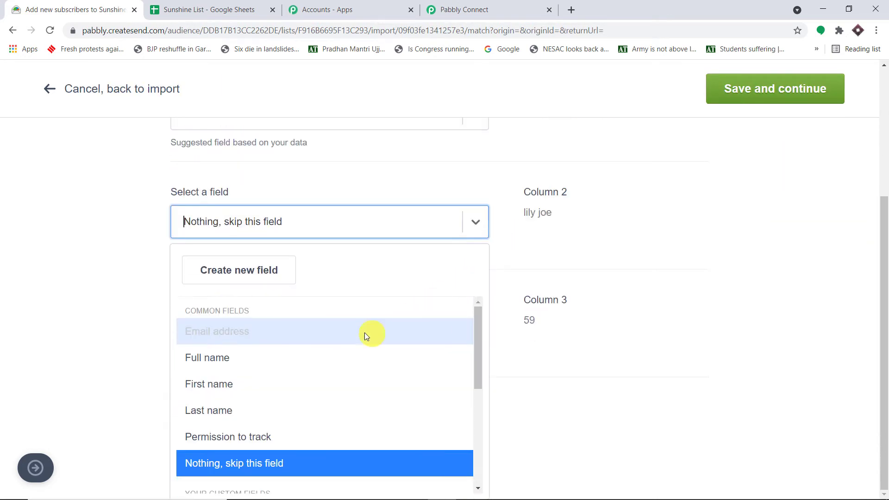
pyautogui.click(313, 359)
pyautogui.click(471, 391)
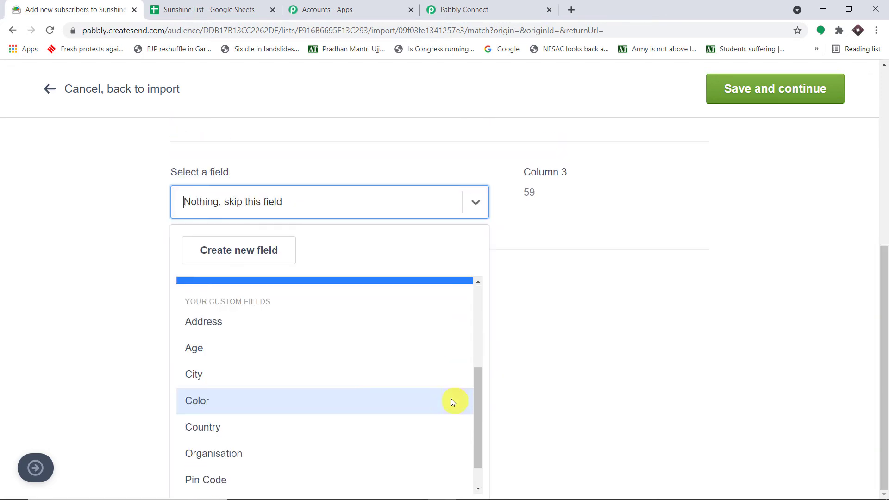
pyautogui.click(254, 292)
pyautogui.click(788, 102)
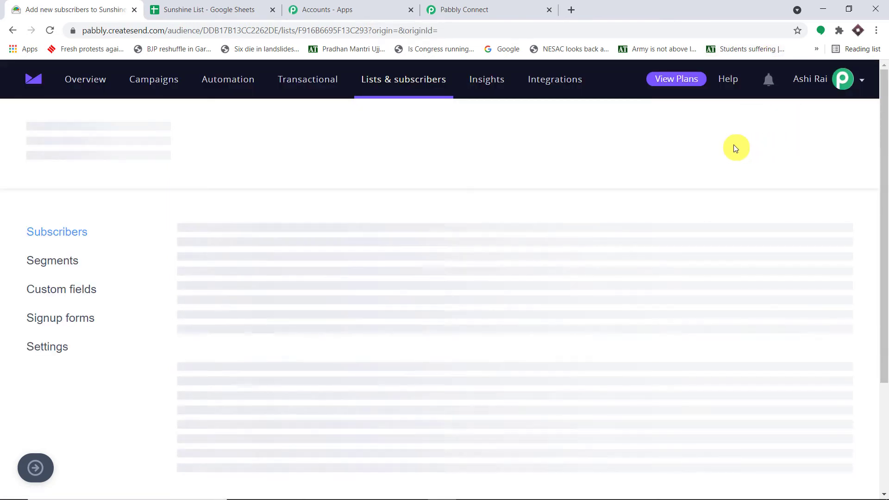
pyautogui.scroll(-3, 619, 193)
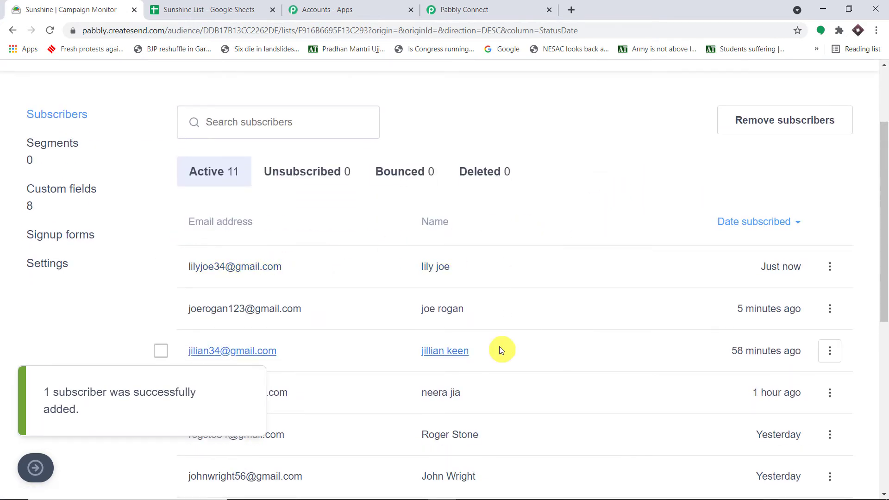
# Step: Inspect the captured webhook's EmailAddress, Name and Age value 59 in Pabbly Connect
pyautogui.click(489, 7)
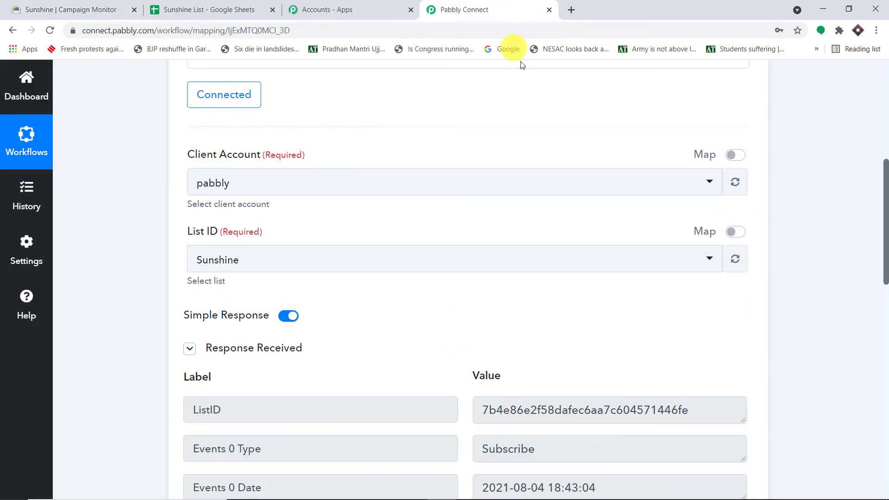
pyautogui.scroll(-6, 632, 224)
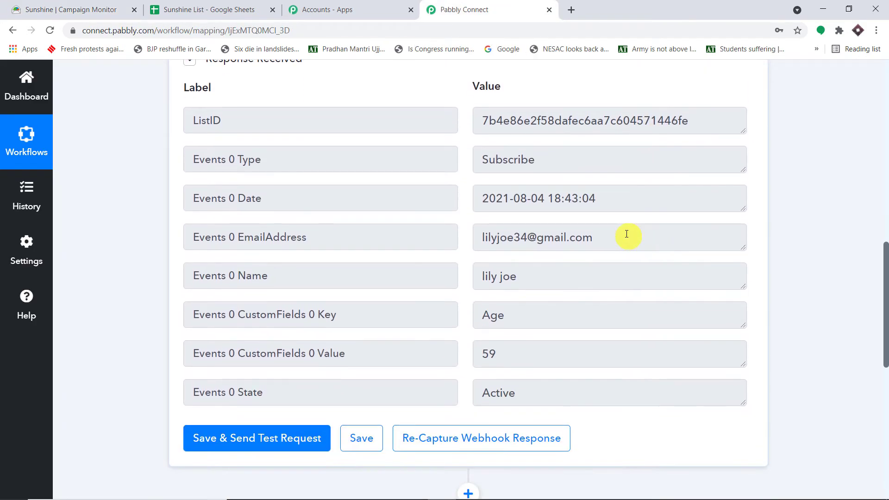
pyautogui.click(627, 234)
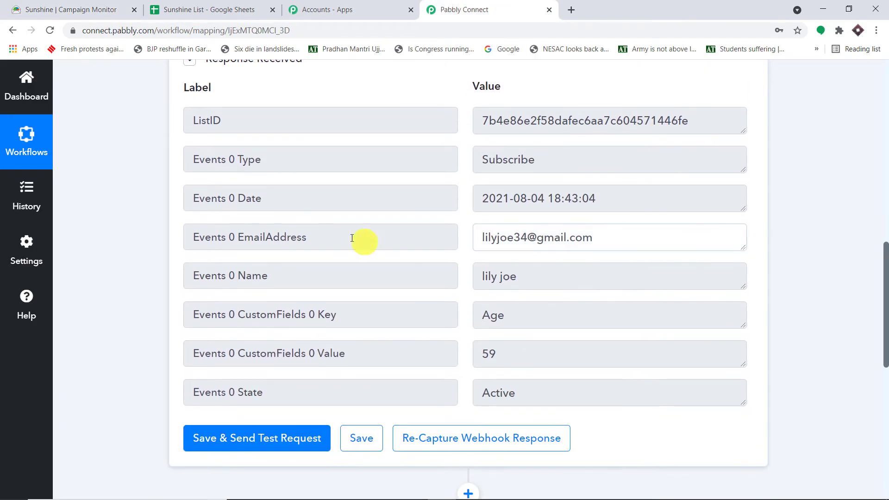
pyautogui.hotkey('ctrl', 'a')
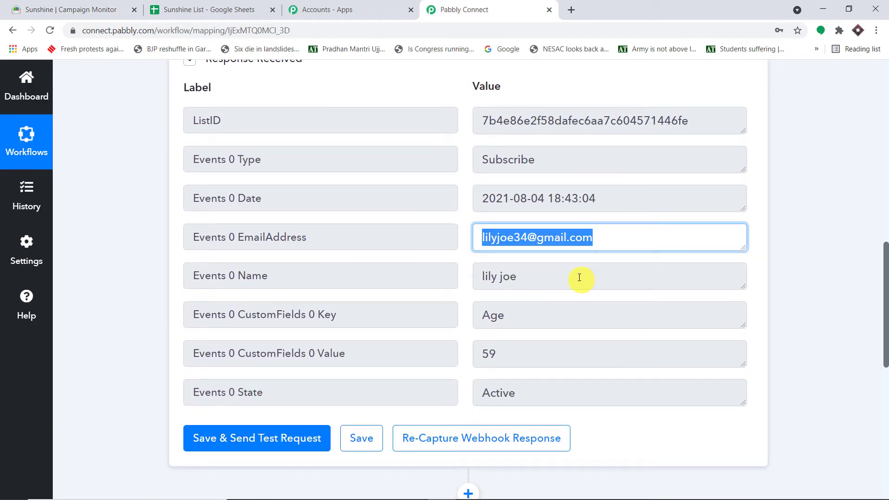
pyautogui.click(532, 276)
pyautogui.hotkey('ctrl', 'a')
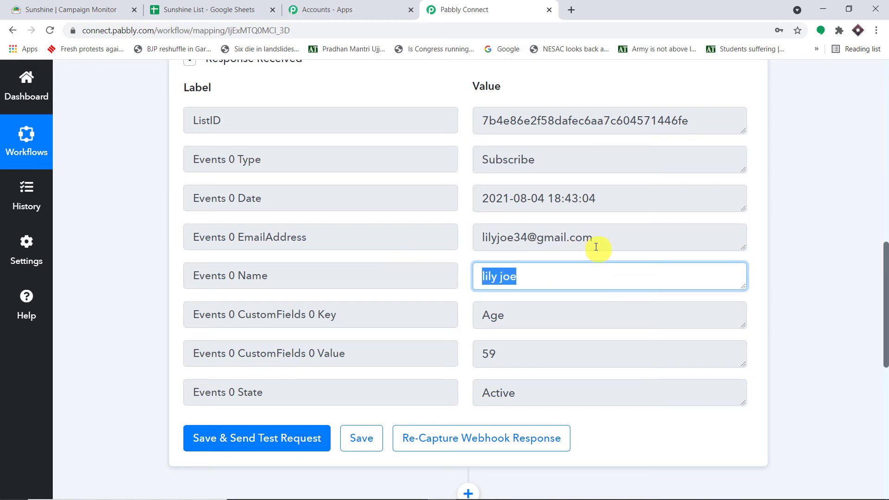
pyautogui.scroll(-1, 540, 284)
pyautogui.click(504, 296)
pyautogui.hotkey('ctrl', 'a')
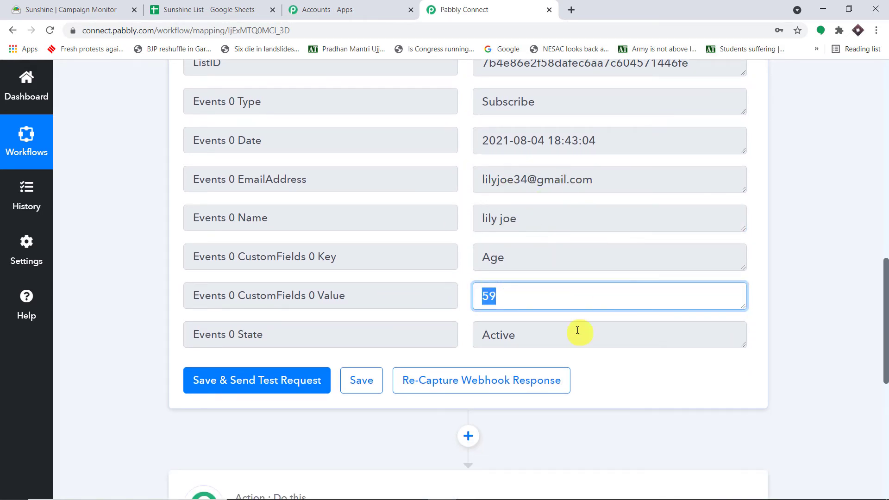
pyautogui.scroll(-5, 588, 271)
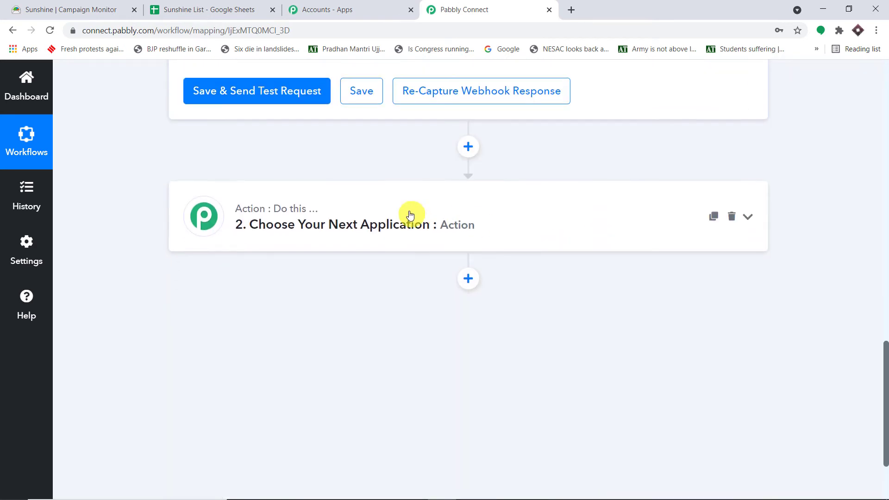
# Step: Set the action to Google Sheets with the Add New Row event and begin a new connection
pyautogui.click(407, 215)
pyautogui.click(319, 187)
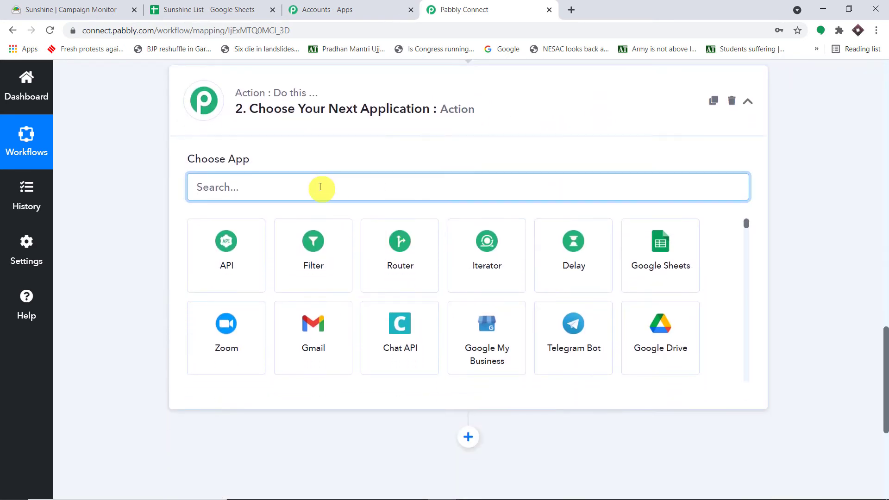
pyautogui.write('goog')
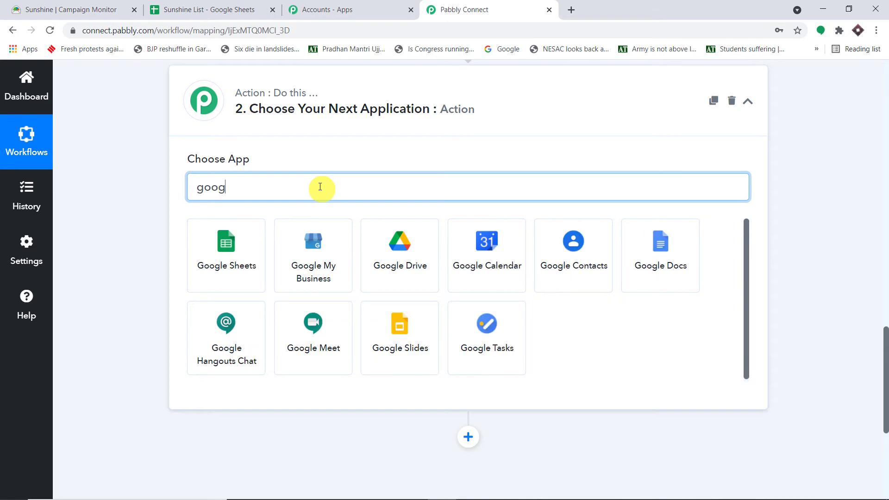
pyautogui.write('le s')
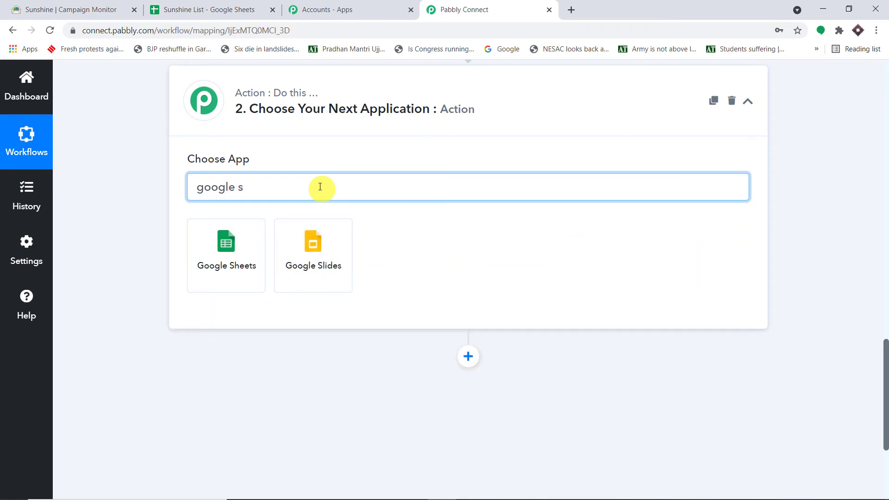
pyautogui.click(233, 254)
pyautogui.scroll(-1, 598, 148)
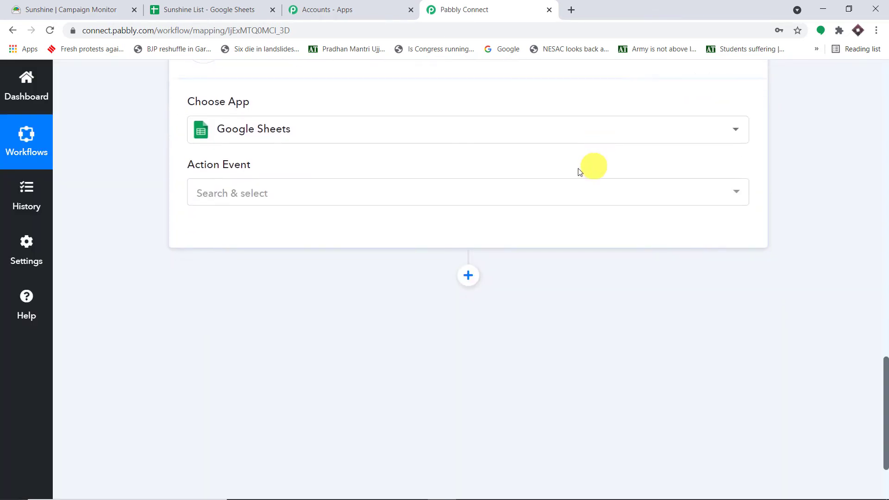
pyautogui.click(432, 196)
pyautogui.click(386, 265)
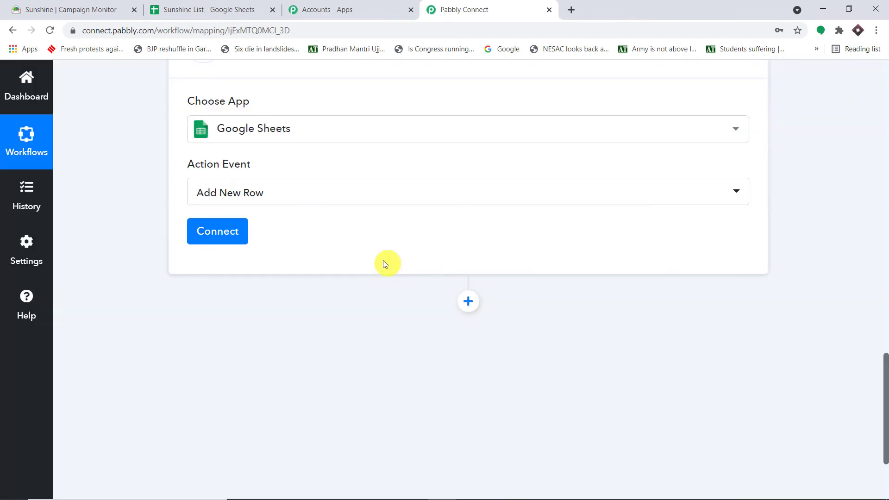
pyautogui.click(229, 240)
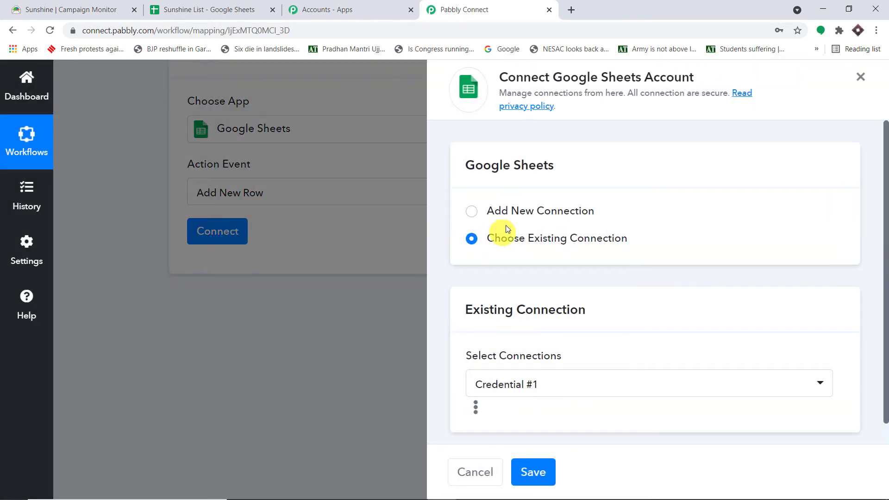
pyautogui.click(520, 213)
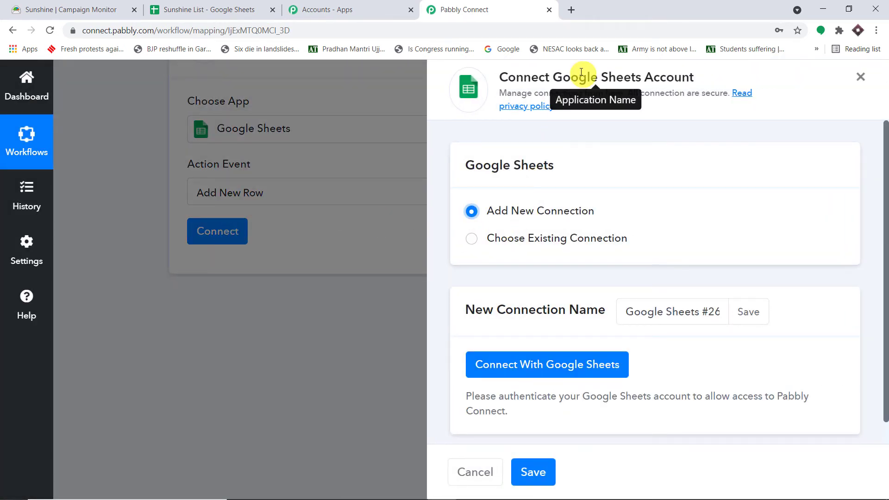
# Step: Create a new blank spreadsheet in Google Sheets from a new browser tab
pyautogui.click(570, 12)
pyautogui.write('goo')
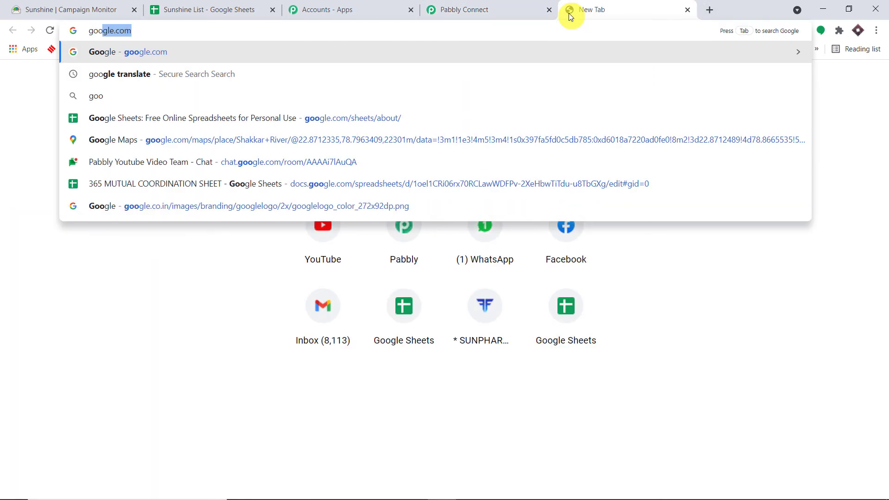
pyautogui.click(339, 117)
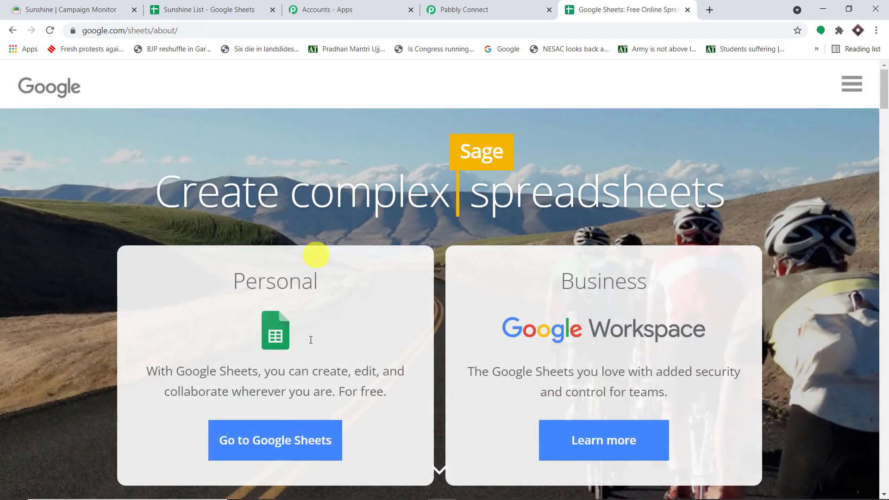
pyautogui.click(311, 454)
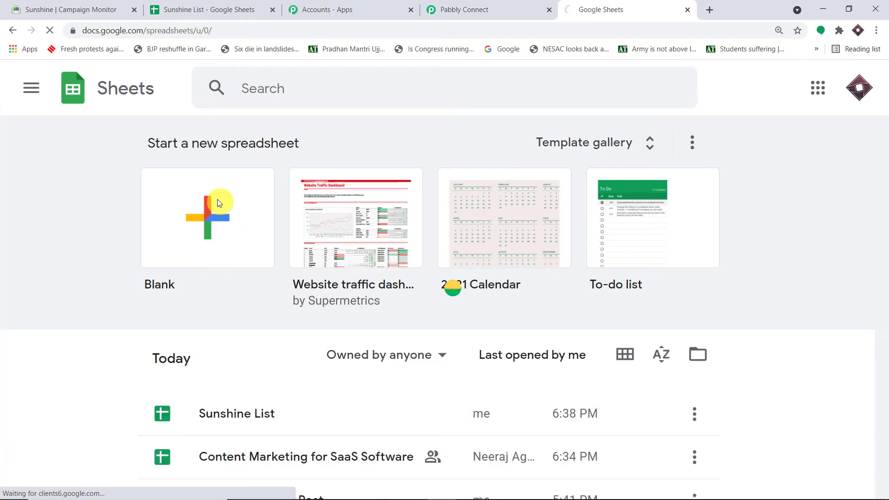
pyautogui.click(217, 200)
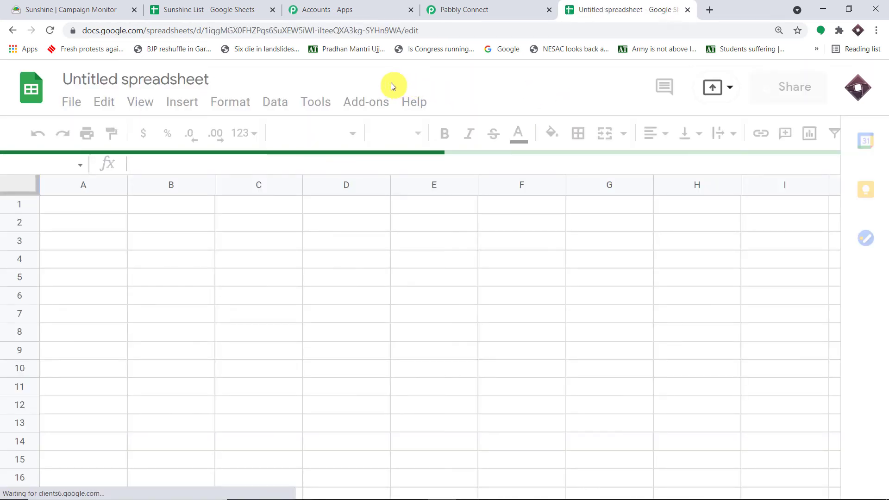
# Step: Copy the Name, Email and Age headers from Sunshine List into row 1 of the new sheet
pyautogui.click(223, 5)
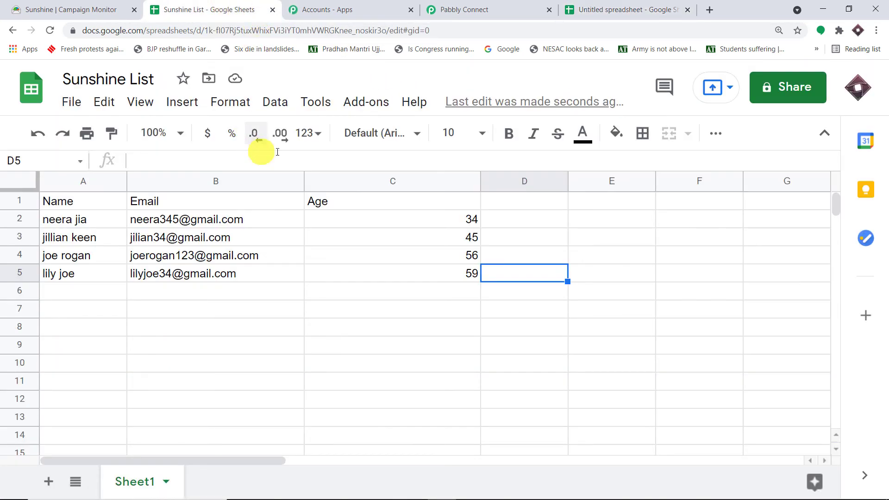
pyautogui.moveTo(364, 194); pyautogui.dragTo(58, 207)
pyautogui.rightClick(63, 201)
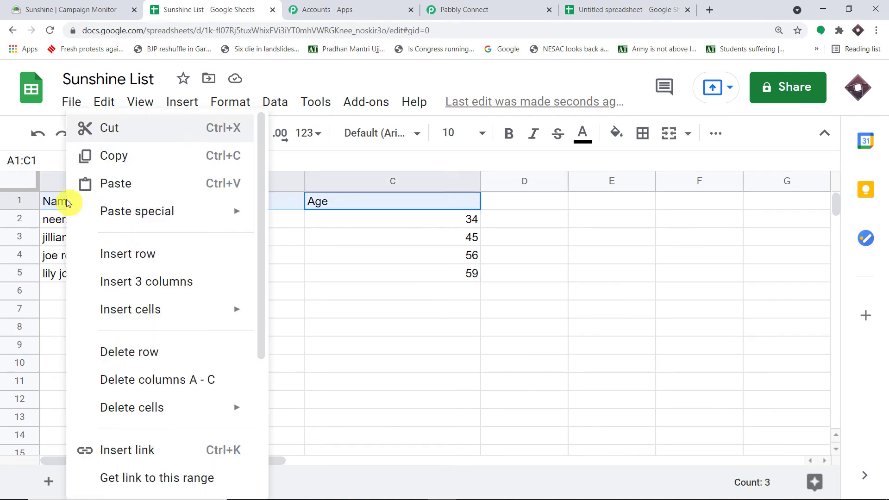
pyautogui.click(128, 158)
pyautogui.click(591, 8)
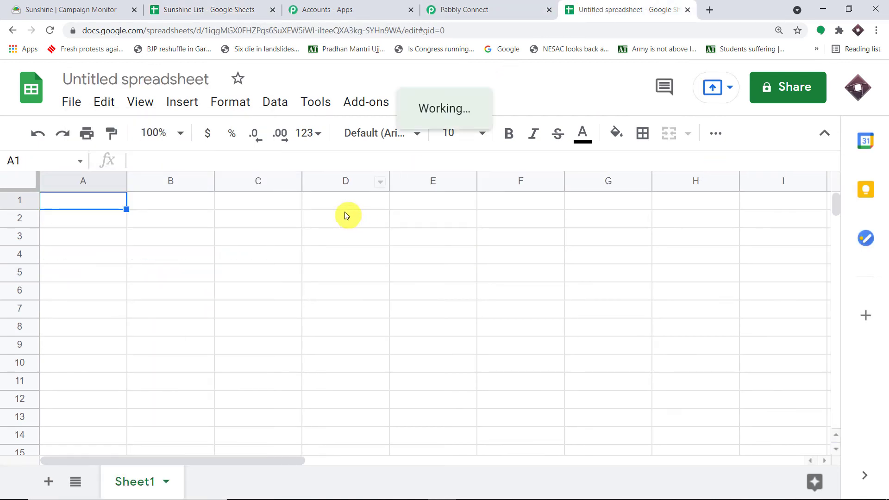
pyautogui.moveTo(345, 201); pyautogui.dragTo(78, 198)
pyautogui.rightClick(80, 200)
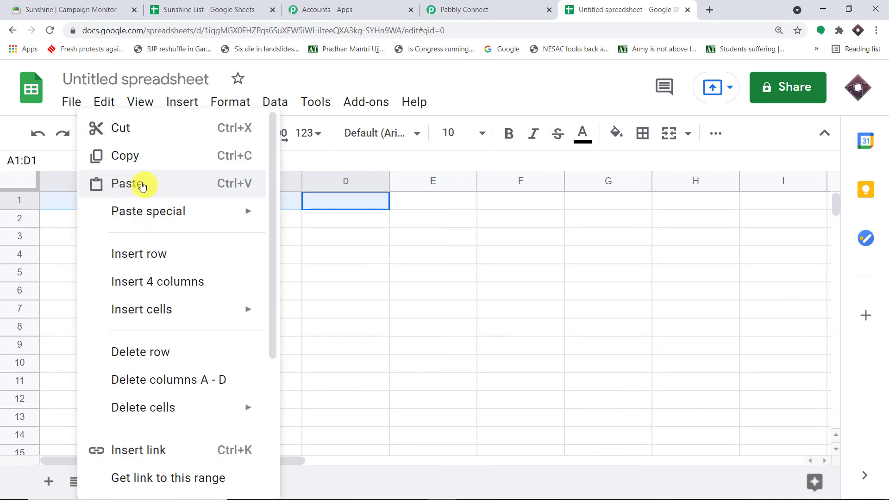
pyautogui.click(145, 184)
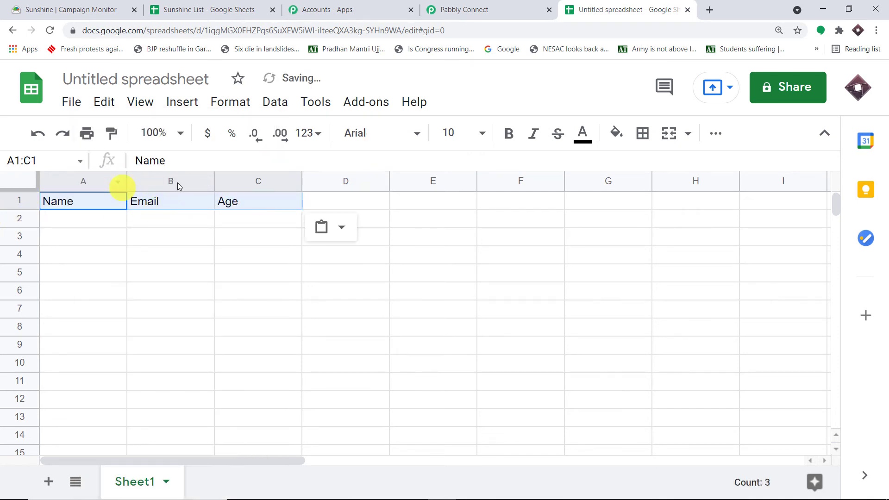
# Step: Retitle the spreadsheet 'Subscribers in Campaign Monitor'
pyautogui.click(122, 77)
pyautogui.press('BackSpace')
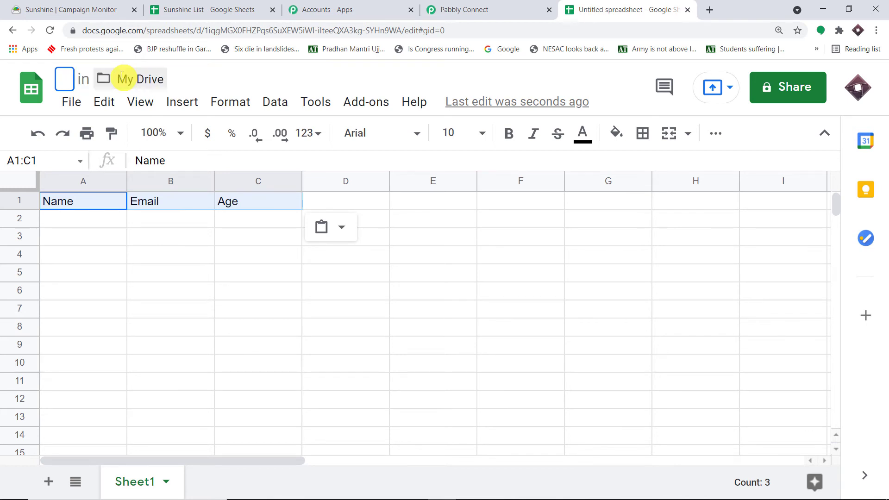
pyautogui.write('Su')
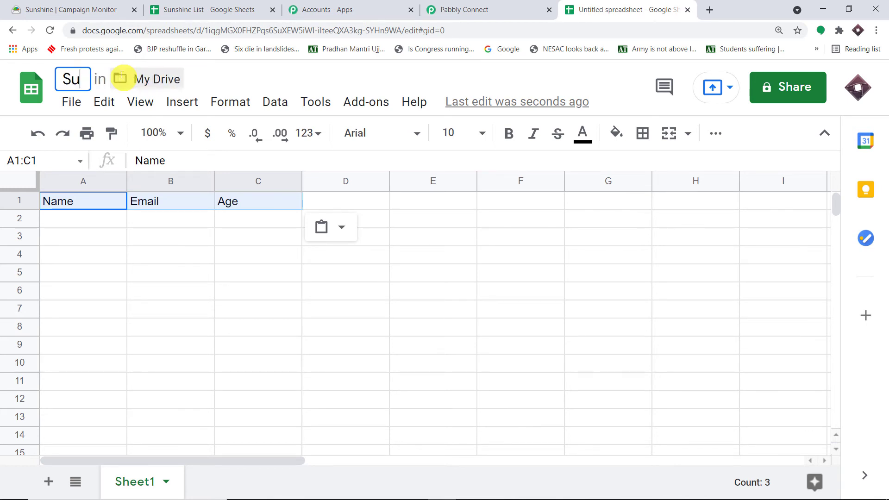
pyautogui.write('bscriber')
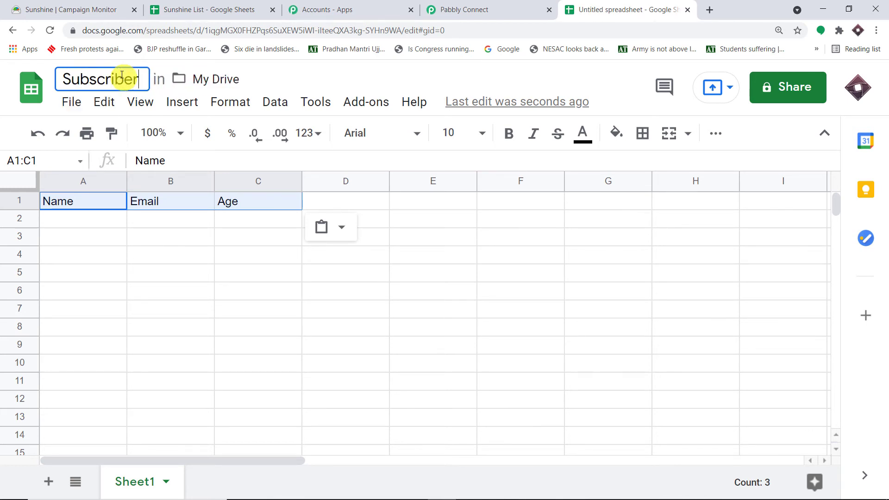
pyautogui.write('s in C')
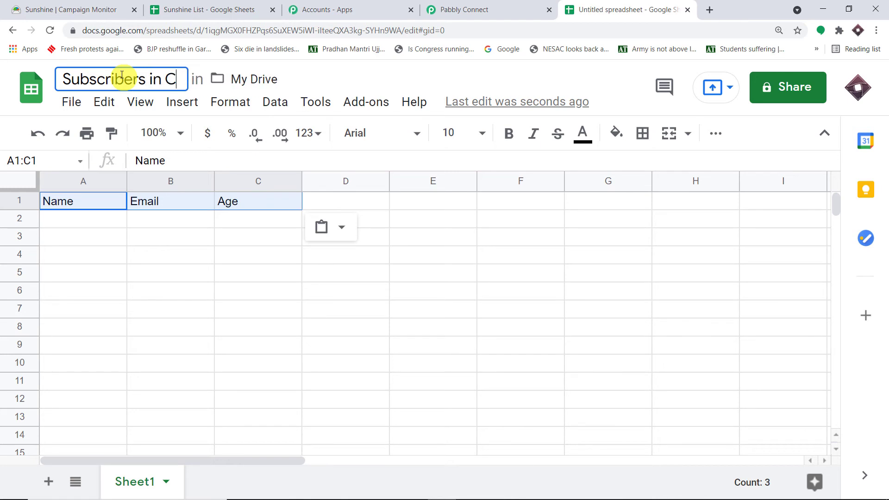
pyautogui.write('ampaign ')
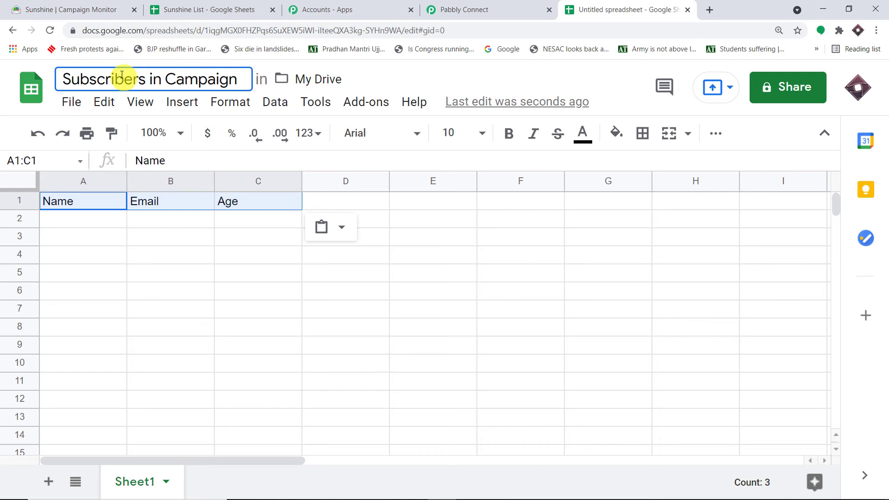
pyautogui.write('Monitor')
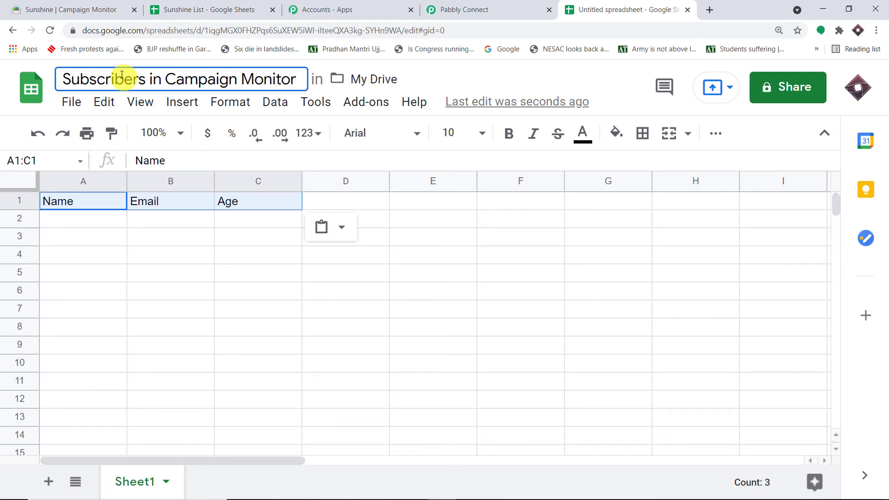
pyautogui.click(214, 306)
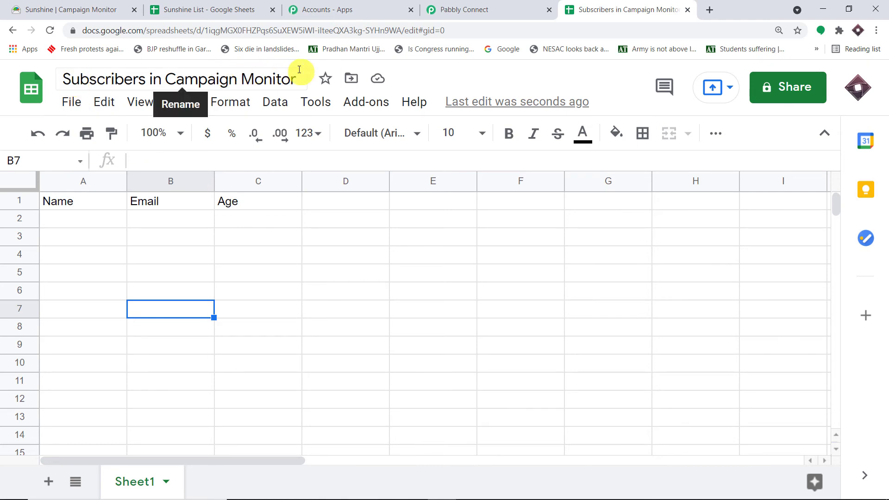
# Step: Check cells A2, B2 and C2 under the Name, Email and Age headers
pyautogui.click(74, 219)
pyautogui.click(153, 227)
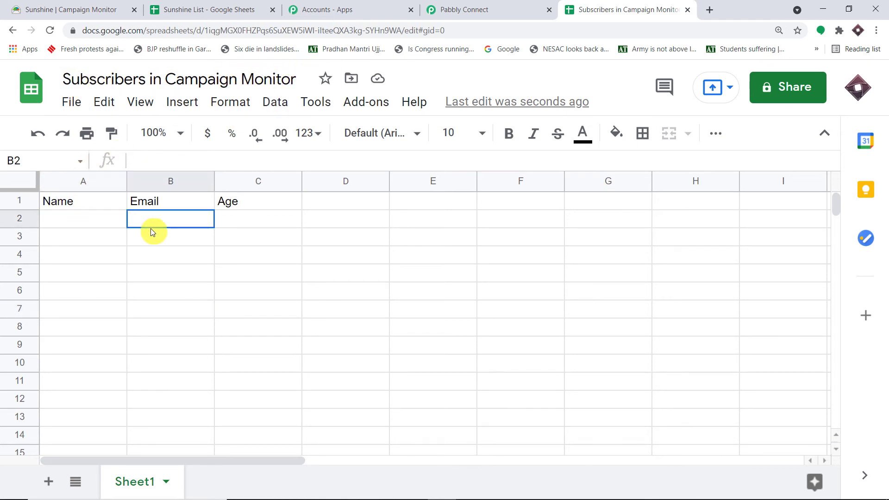
pyautogui.click(271, 218)
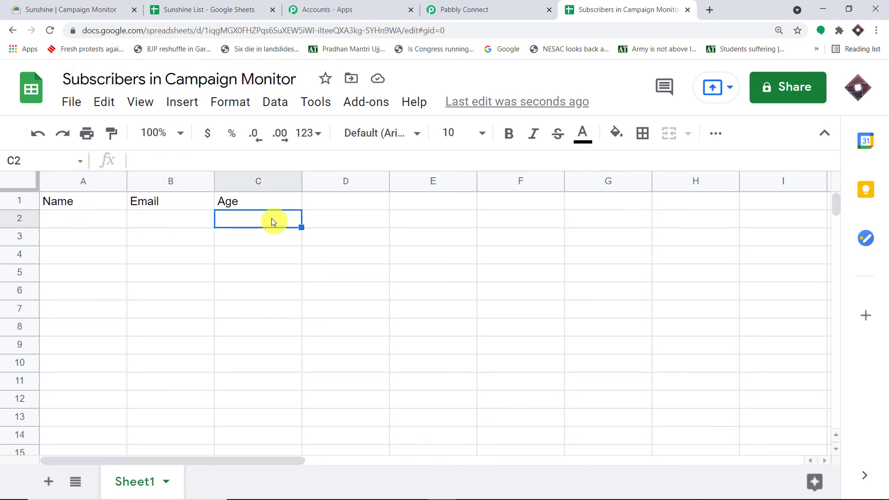
pyautogui.click(457, 6)
# Step: Authorize Pabbly Connect to access Google Sheets through the chosen Google account
pyautogui.click(563, 365)
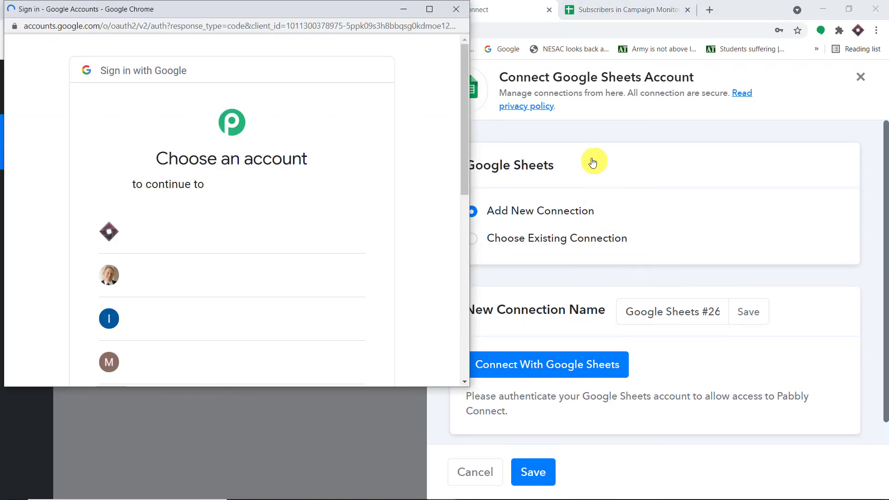
pyautogui.moveTo(240, 10); pyautogui.dragTo(683, 88)
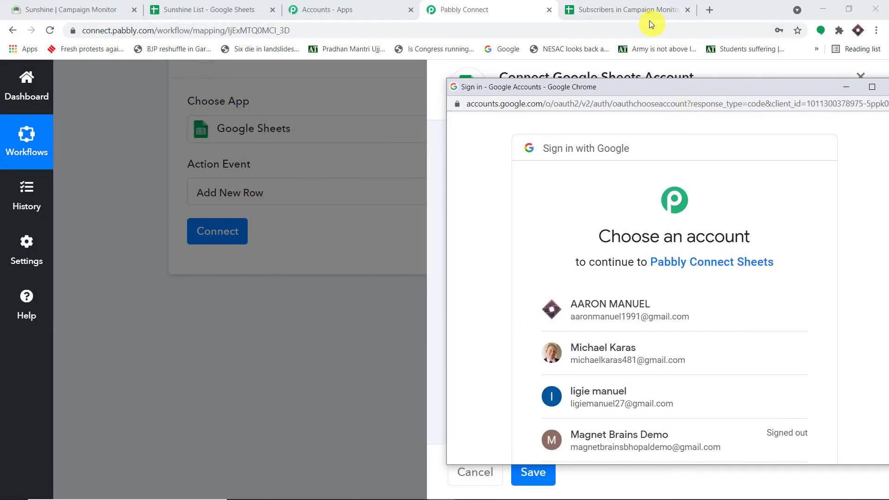
pyautogui.click(590, 318)
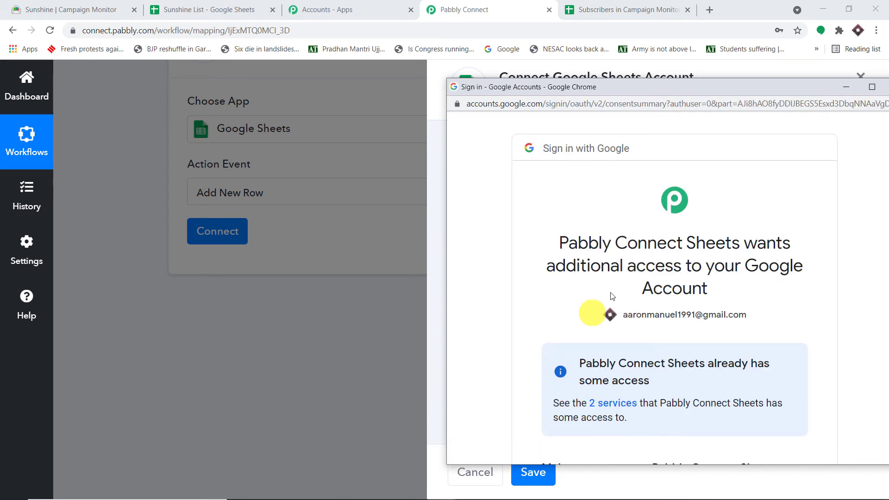
pyautogui.scroll(-5, 612, 296)
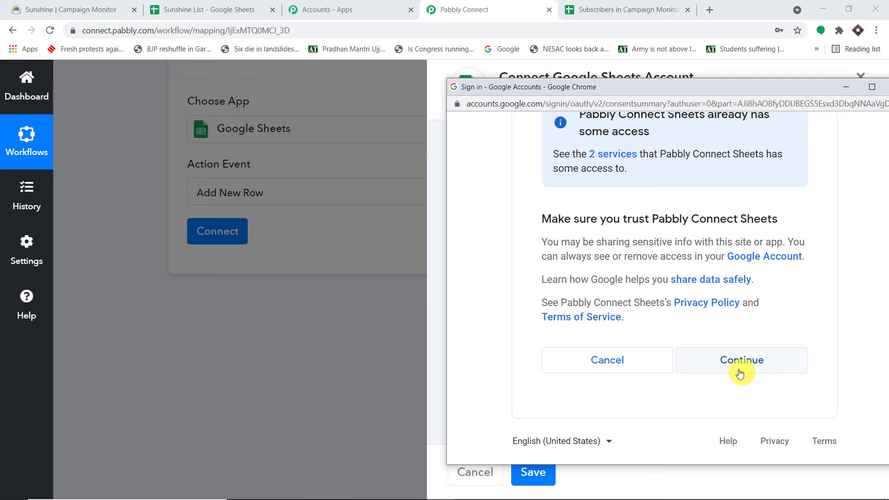
pyautogui.click(740, 373)
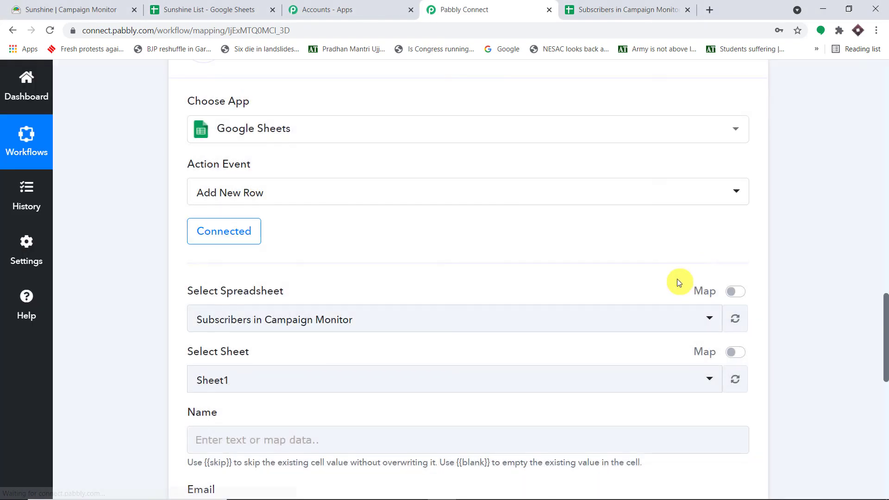
pyautogui.scroll(-5, 676, 278)
pyautogui.scroll(-2, 650, 209)
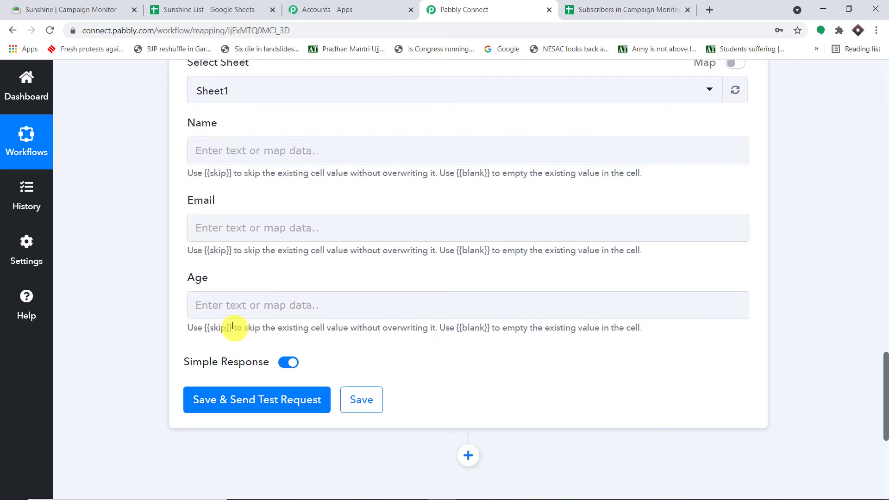
pyautogui.click(268, 154)
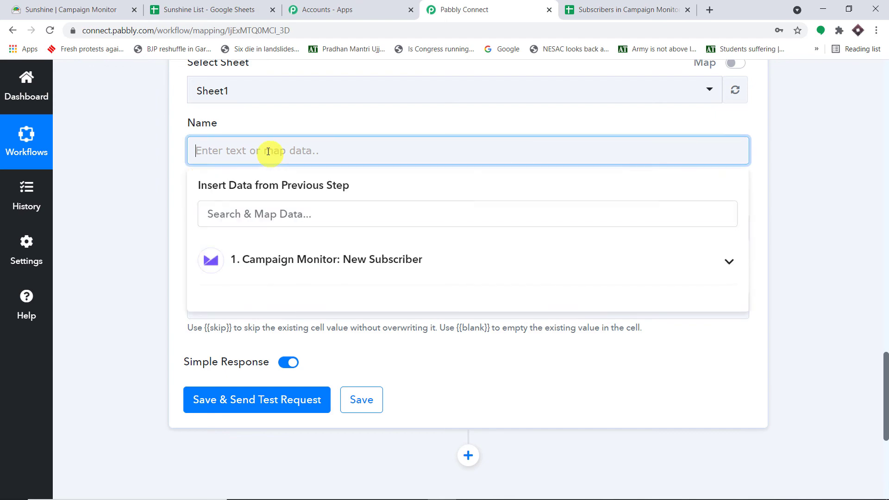
pyautogui.scroll(5, 847, 156)
pyautogui.scroll(9, 848, 156)
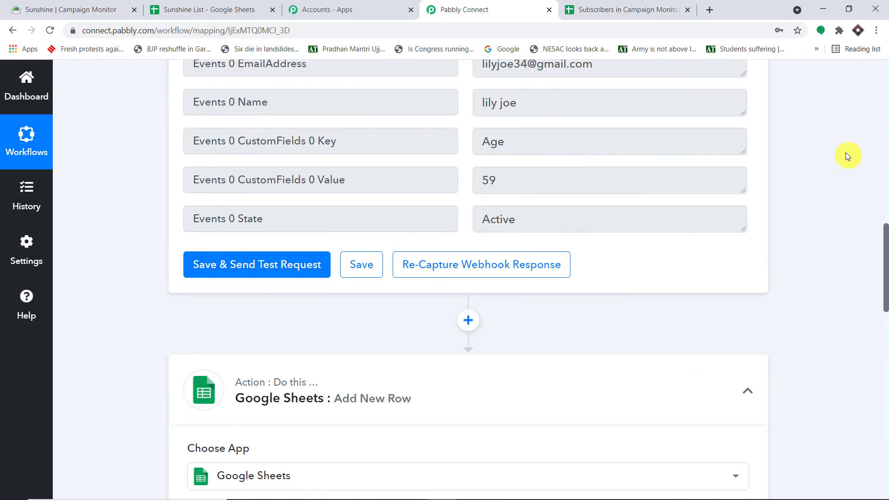
pyautogui.moveTo(576, 332); pyautogui.dragTo(260, 321)
pyautogui.scroll(-16, 810, 262)
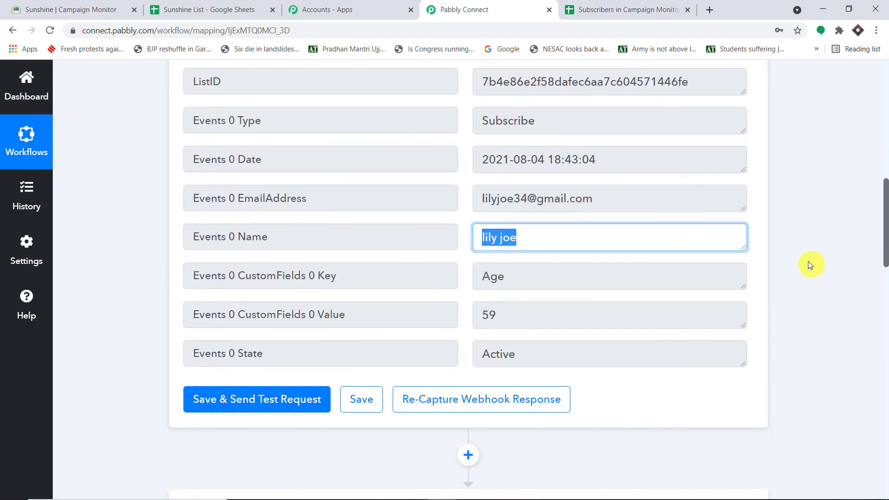
pyautogui.scroll(2, 399, 106)
pyautogui.scroll(2, 399, 106)
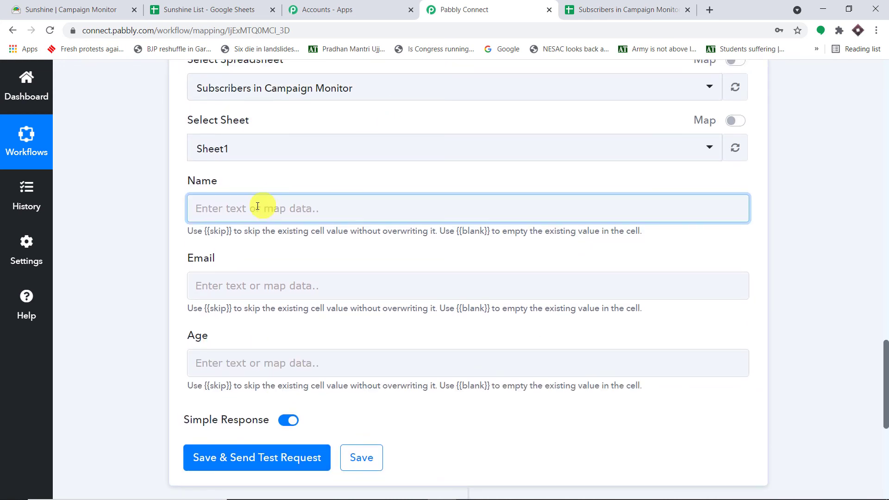
# Step: Map the new subscriber's name and email address into the Name and Email columns
pyautogui.click(254, 206)
pyautogui.click(288, 318)
pyautogui.scroll(-3, 326, 397)
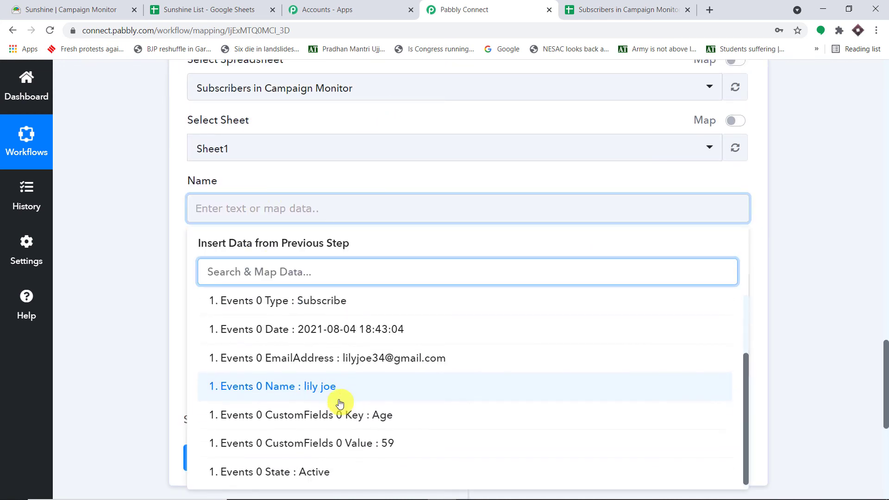
pyautogui.click(353, 336)
pyautogui.click(562, 181)
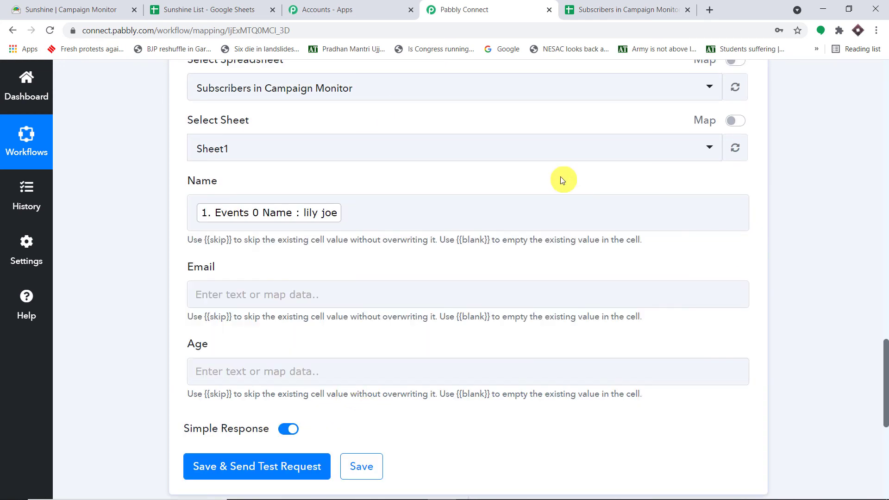
pyautogui.scroll(-3, 665, 187)
pyautogui.click(337, 182)
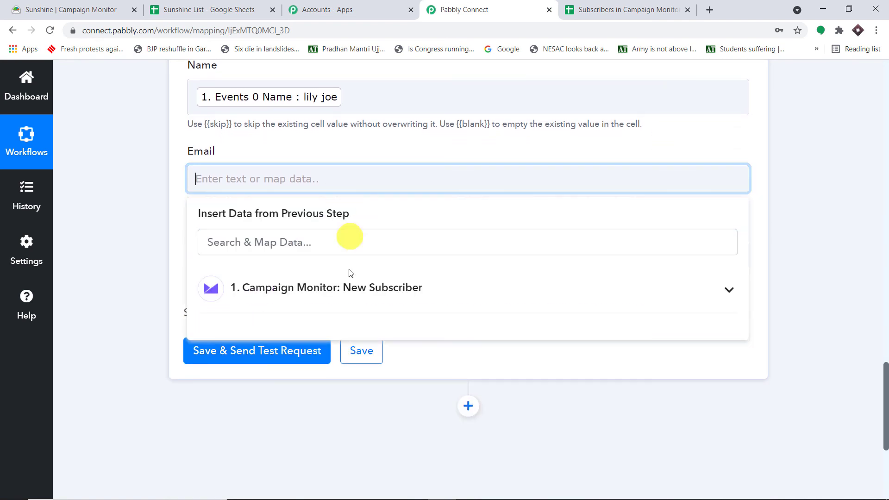
pyautogui.click(403, 288)
pyautogui.scroll(-2, 390, 366)
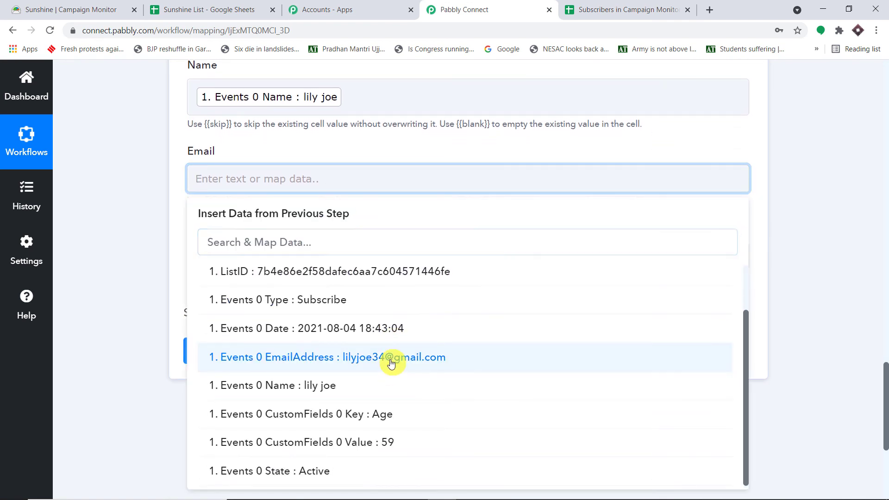
pyautogui.click(391, 364)
pyautogui.click(462, 148)
# Step: Map the Campaign Monitor custom field value 59 into the Age column
pyautogui.scroll(-1, 495, 157)
pyautogui.scroll(-1, 463, 176)
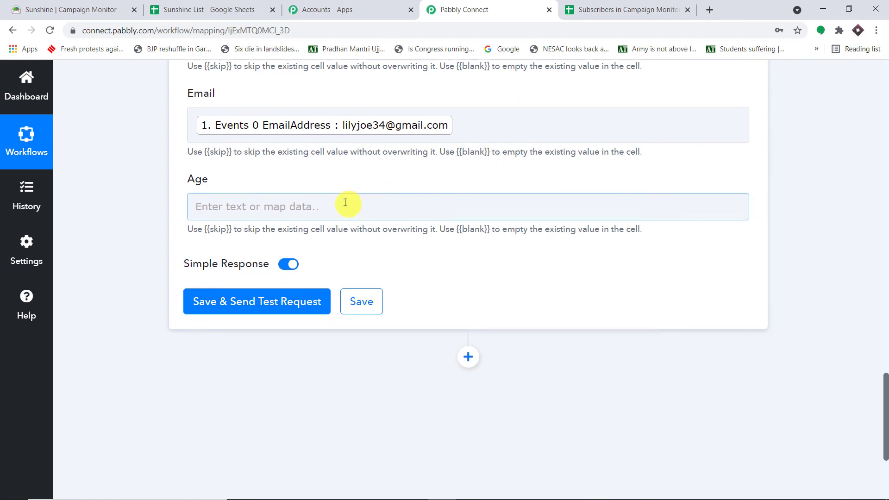
pyautogui.click(343, 206)
pyautogui.click(351, 333)
pyautogui.scroll(-2, 370, 333)
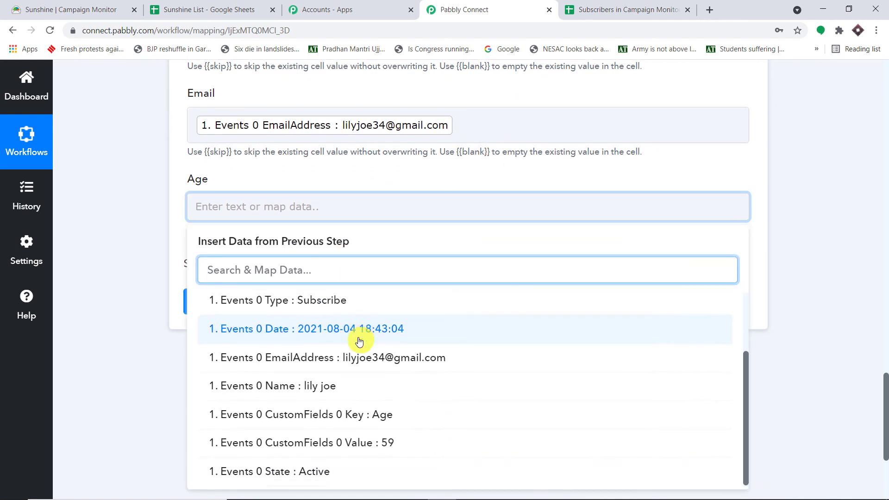
pyautogui.click(397, 441)
pyautogui.click(527, 185)
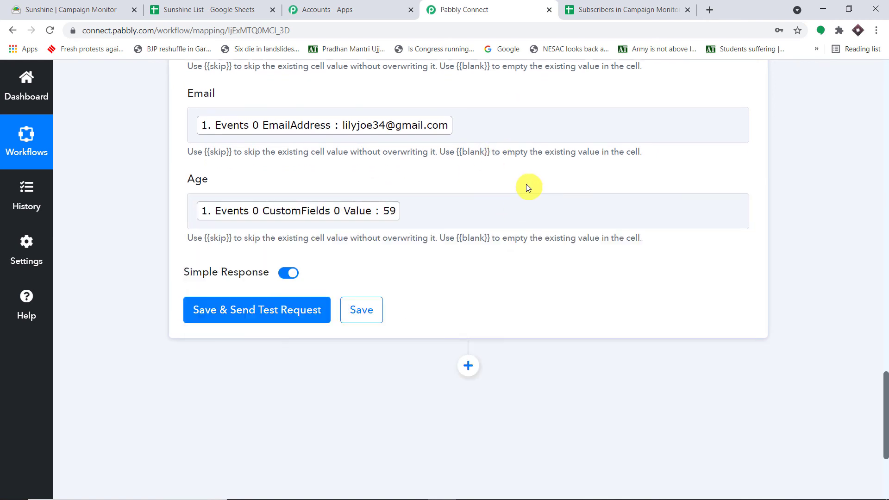
# Step: Save the Add New Row action and send a test row
pyautogui.scroll(4, 516, 185)
pyautogui.scroll(-1, 391, 287)
pyautogui.scroll(-2, 325, 357)
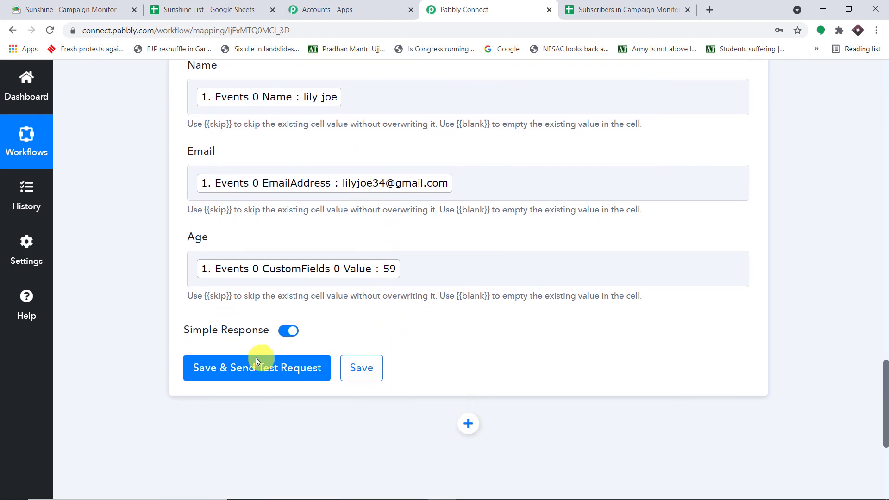
pyautogui.click(263, 361)
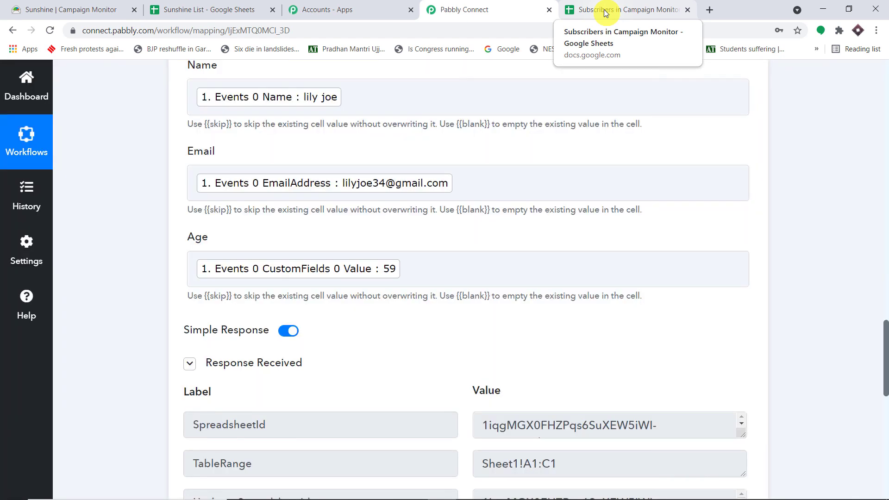
# Step: Widen column B of the Subscribers in Campaign Monitor sheet and confirm row 2 shows the subscriber's name, email and age 59
pyautogui.click(606, 11)
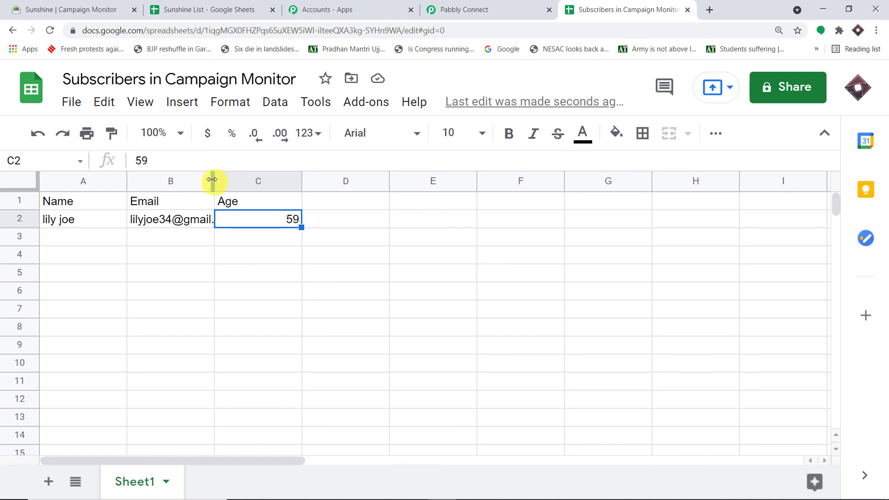
pyautogui.moveTo(213, 180); pyautogui.dragTo(270, 187)
pyautogui.click(65, 221)
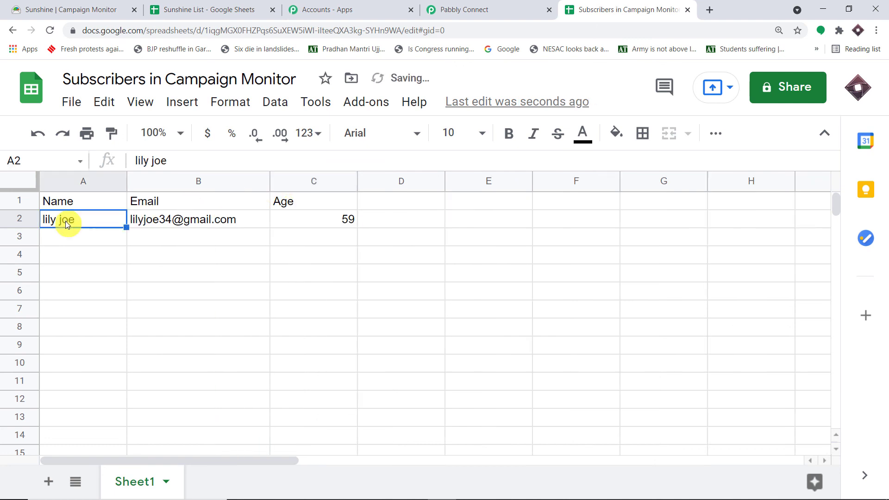
pyautogui.click(174, 220)
pyautogui.click(314, 225)
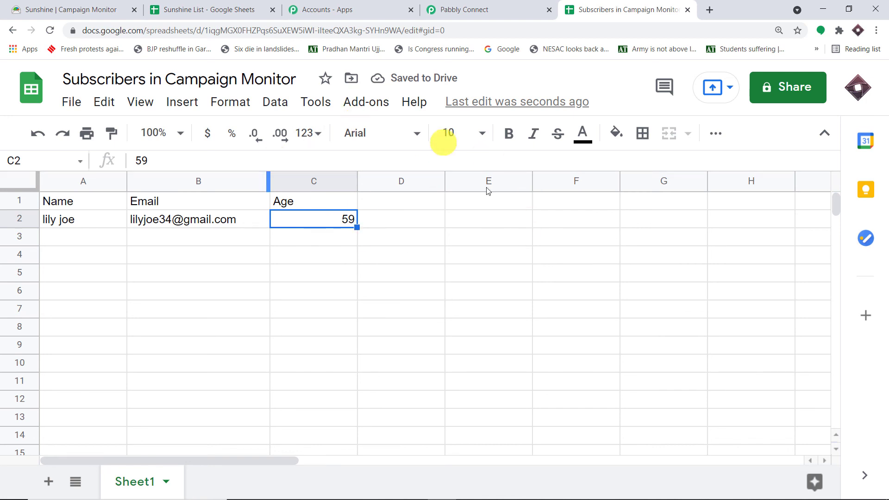
pyautogui.click(20, 219)
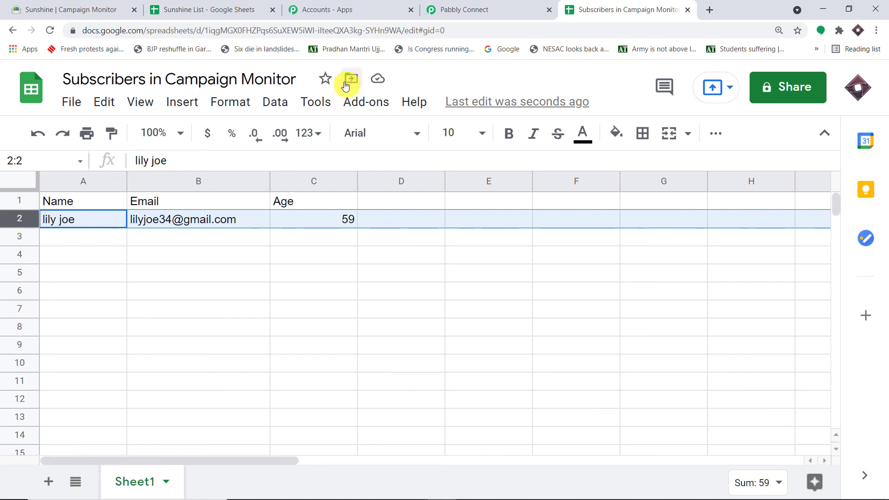
pyautogui.click(538, 9)
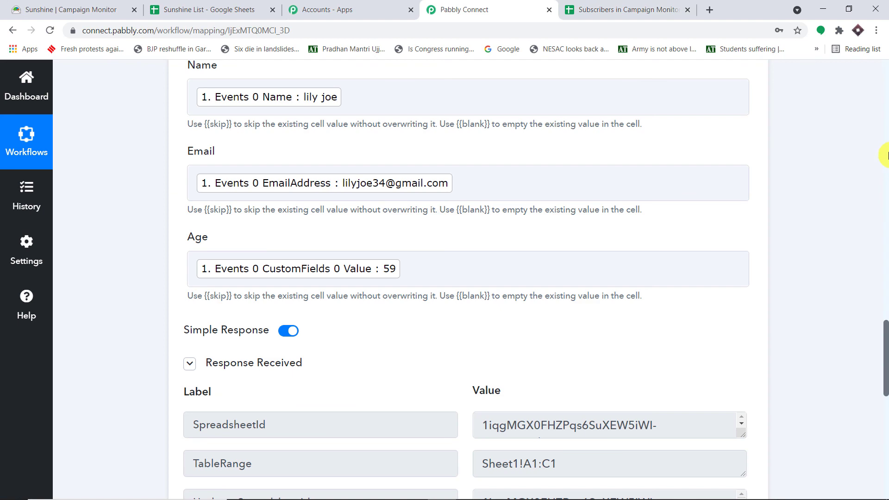
# Step: Collapse the Google Sheets Add New Row action and the Campaign Monitor New Subscriber trigger
pyautogui.scroll(14, 888, 156)
pyautogui.click(451, 332)
pyautogui.scroll(1, 888, 112)
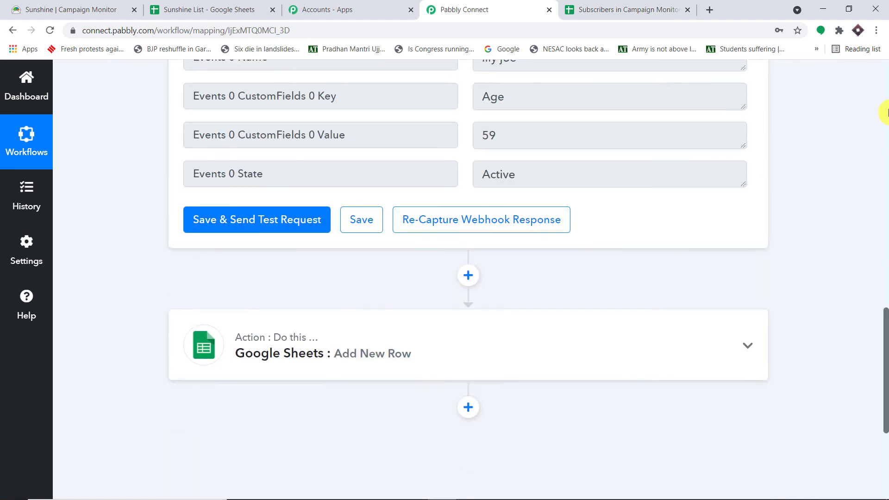
pyautogui.scroll(20, 888, 113)
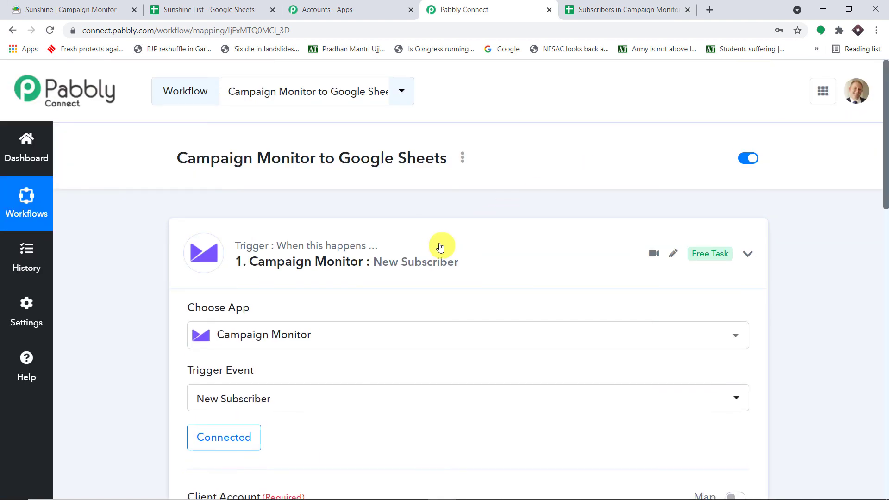
pyautogui.click(441, 247)
# Step: Select the workflow title 'Campaign Monitor to Google Sheets' at the top
pyautogui.scroll(-3, 618, 159)
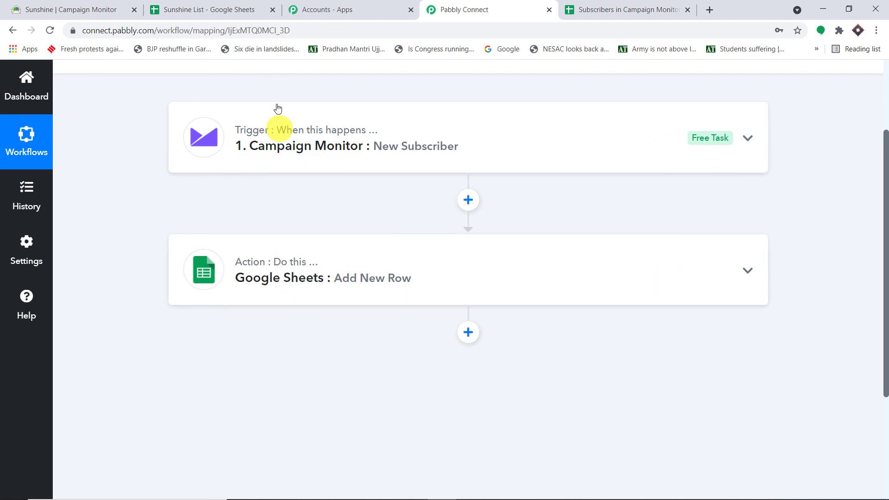
pyautogui.scroll(3, 288, 261)
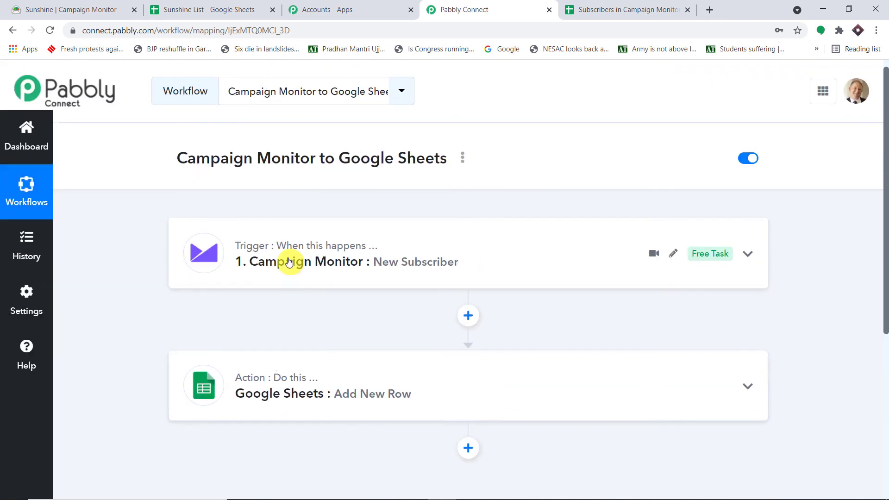
pyautogui.moveTo(452, 155); pyautogui.dragTo(176, 159)
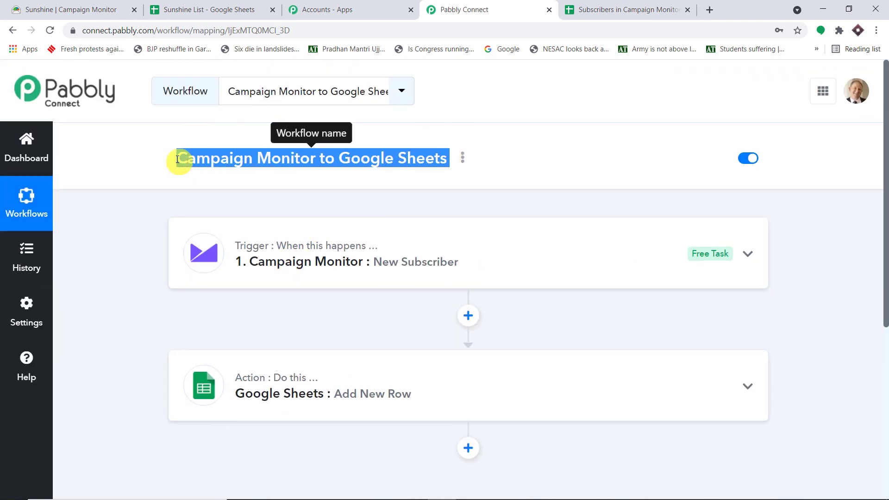